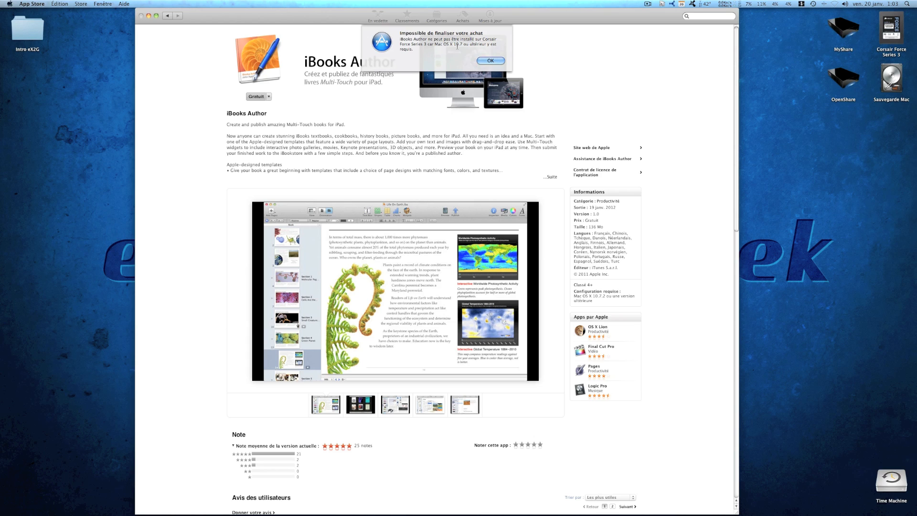
Dismiss the iBooks Author purchase error and leave the App Store for the desktop
{"action": "left_click", "coordinate": [490, 61]}
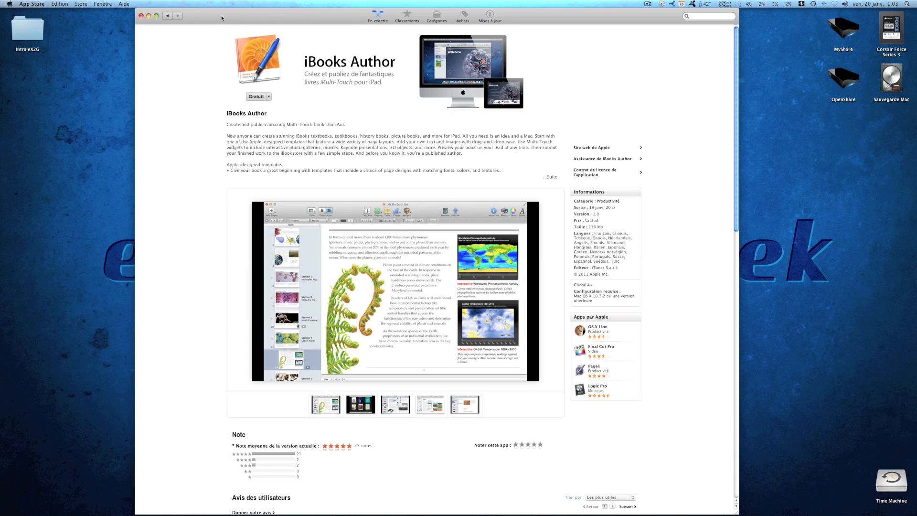
{"action": "left_click", "coordinate": [38, 3]}
{"action": "left_click", "coordinate": [47, 60]}
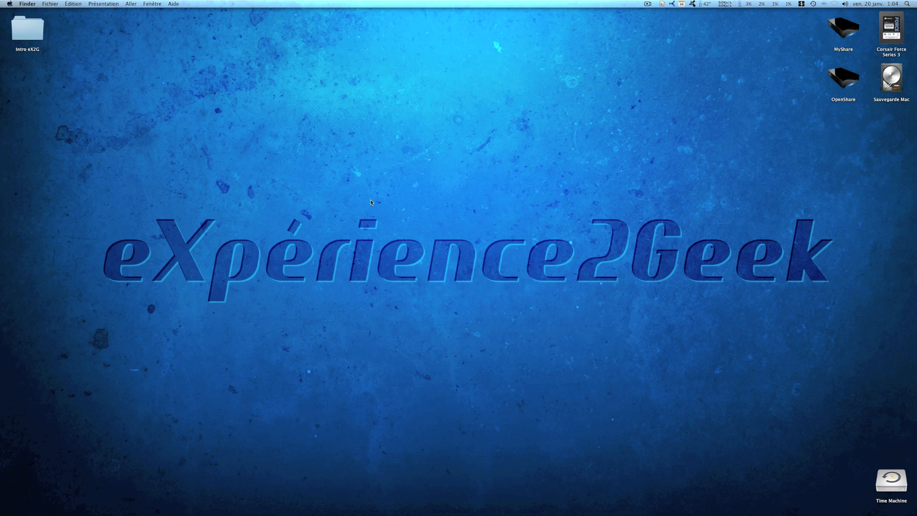
Go to the /System/Library/CoreServices folder in Finder
{"action": "left_click", "coordinate": [130, 4]}
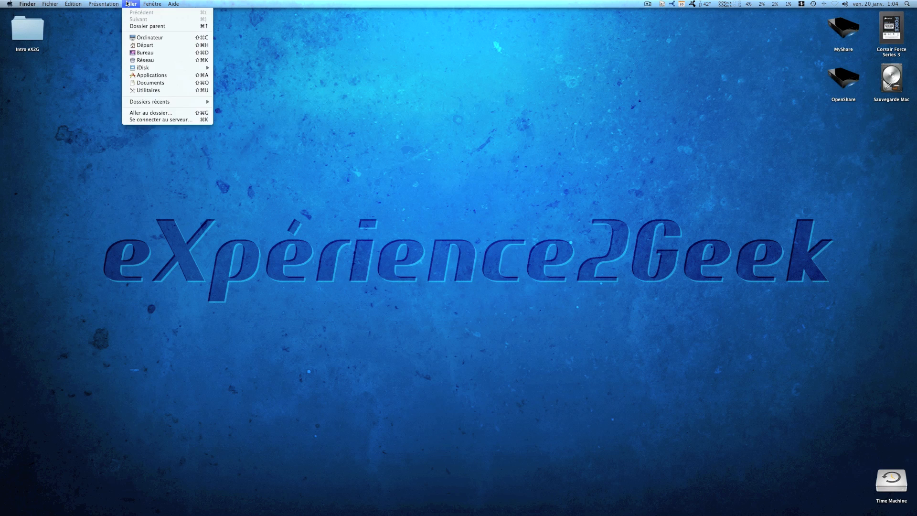
{"action": "left_click", "coordinate": [161, 114]}
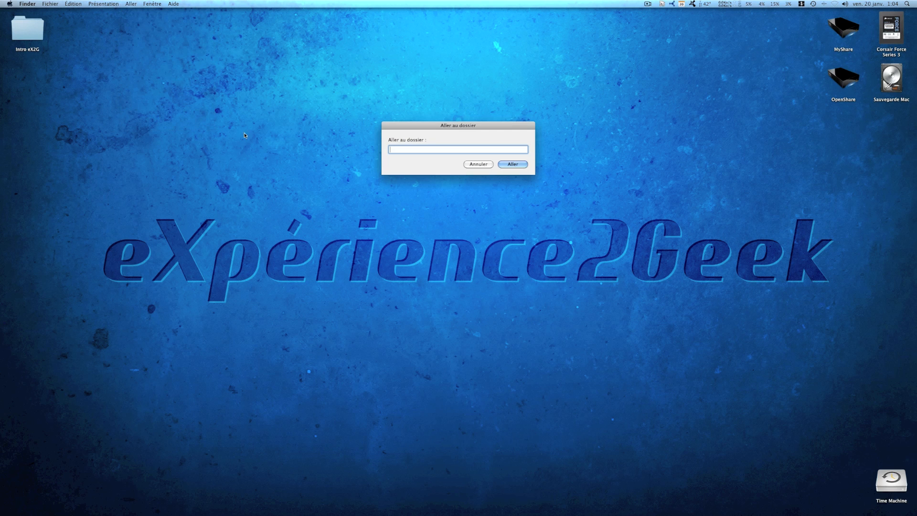
{"action": "type", "text": "/system"}
{"action": "key", "text": "Tab"}
{"action": "type", "text": "library/coreservices"}
{"action": "key", "text": "Return"}
{"action": "left_click", "coordinate": [403, 151]}
{"action": "type", "text": "me"}
{"action": "key", "text": "Return"}
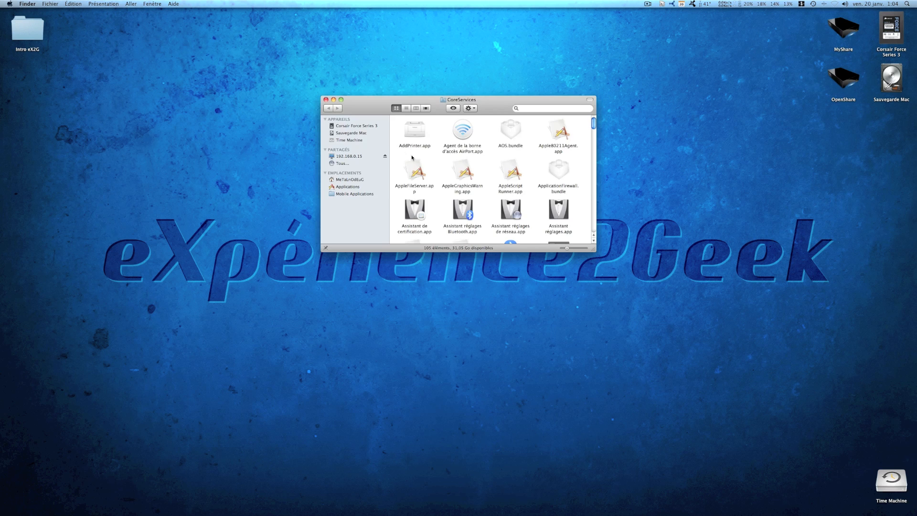
Enlarge and reposition the CoreServices window, and arrange its icons by name to fill the width
{"action": "left_click_drag", "start_coordinate": [594, 249], "coordinate": [778, 398]}
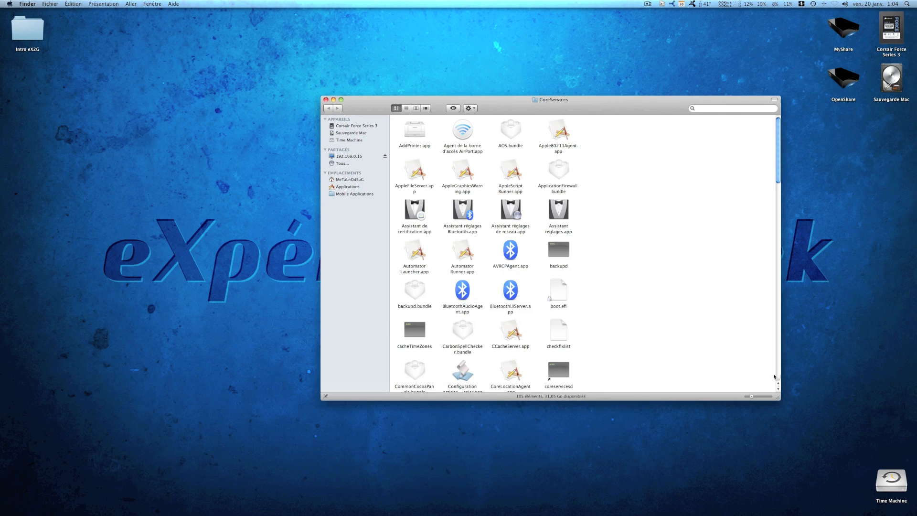
{"action": "left_click_drag", "start_coordinate": [582, 103], "coordinate": [418, 35]}
{"action": "left_click_drag", "start_coordinate": [617, 332], "coordinate": [769, 488]}
{"action": "right_click", "coordinate": [528, 288]}
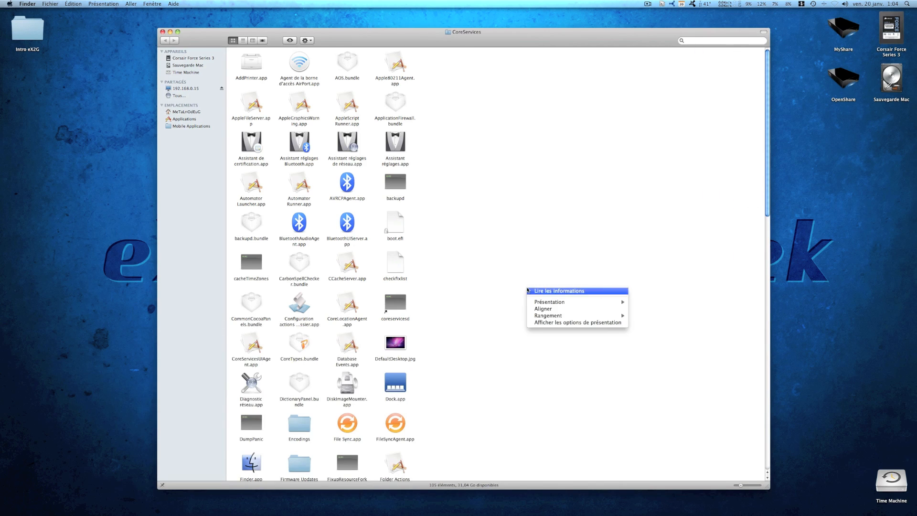
{"action": "mouse_move", "coordinate": [550, 319]}
{"action": "left_click", "coordinate": [643, 316]}
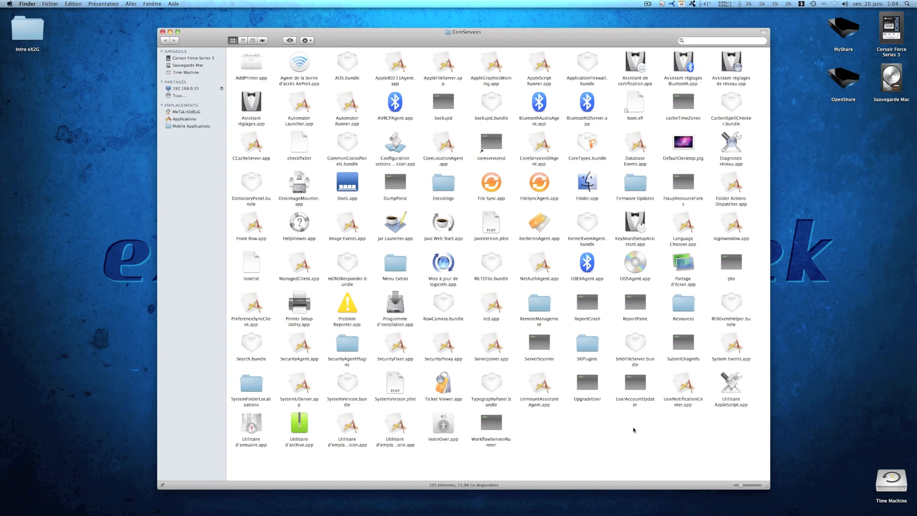
Select SystemVersion.plist in CoreServices and choose to open it with another application
{"action": "key", "text": "s"}
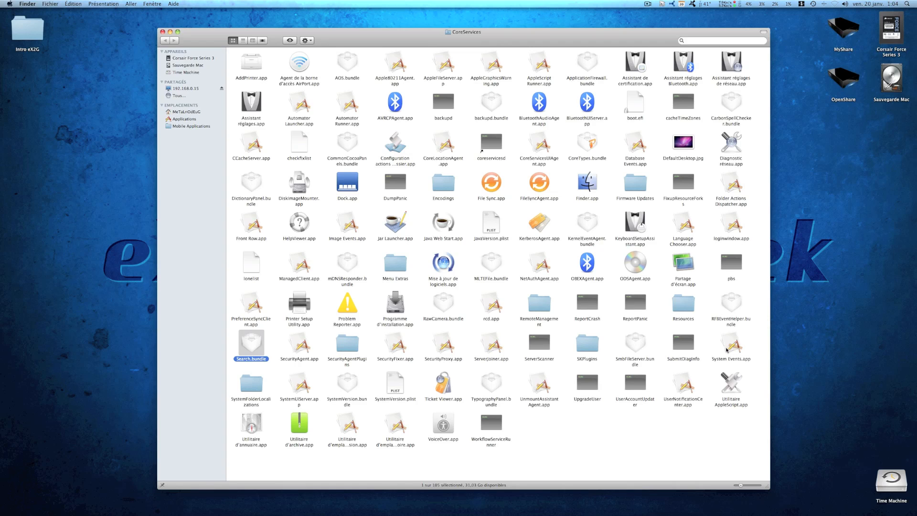
{"action": "left_click", "coordinate": [395, 382]}
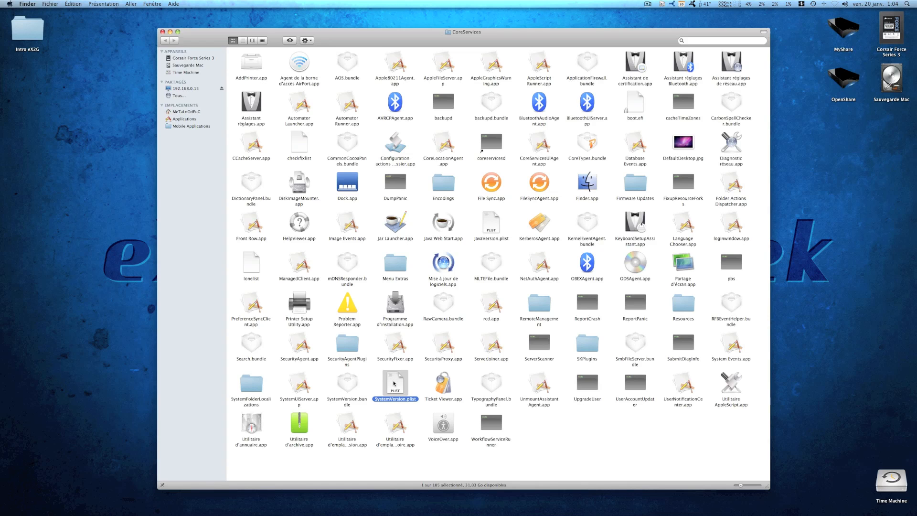
{"action": "right_click", "coordinate": [394, 383]}
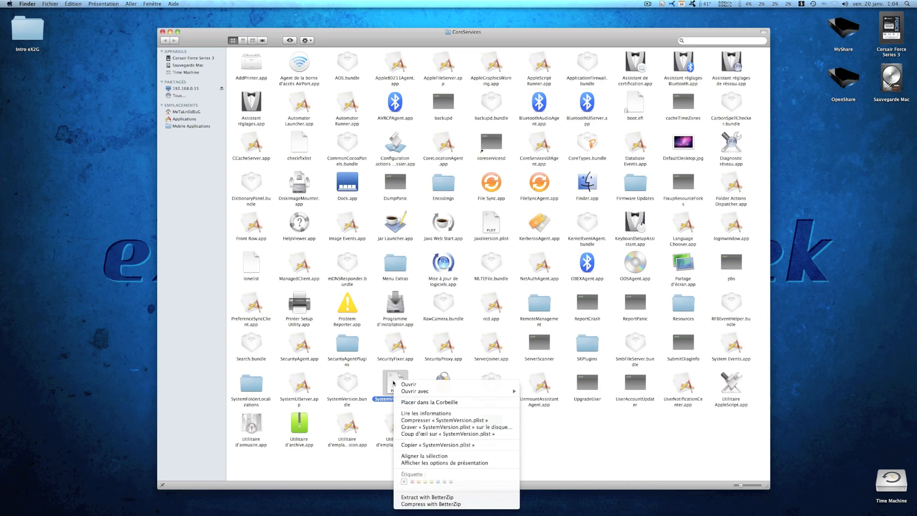
{"action": "mouse_move", "coordinate": [400, 391]}
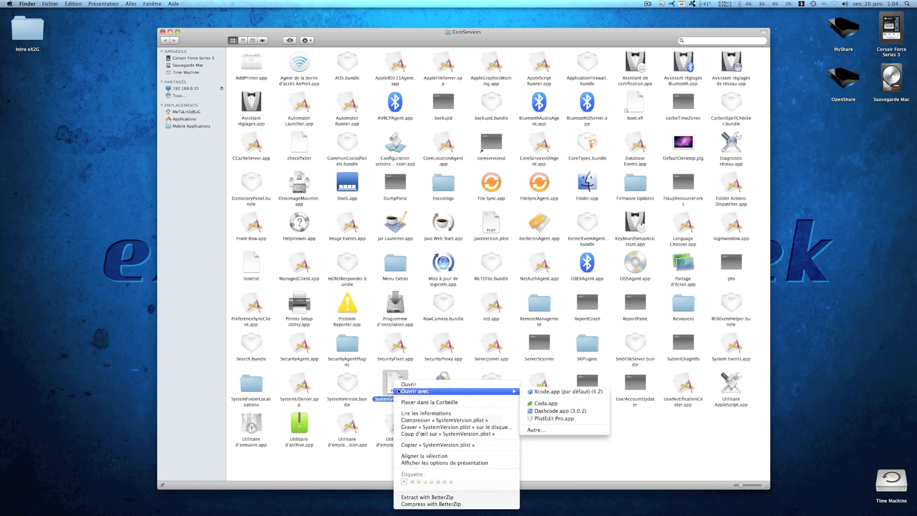
{"action": "left_click", "coordinate": [558, 429]}
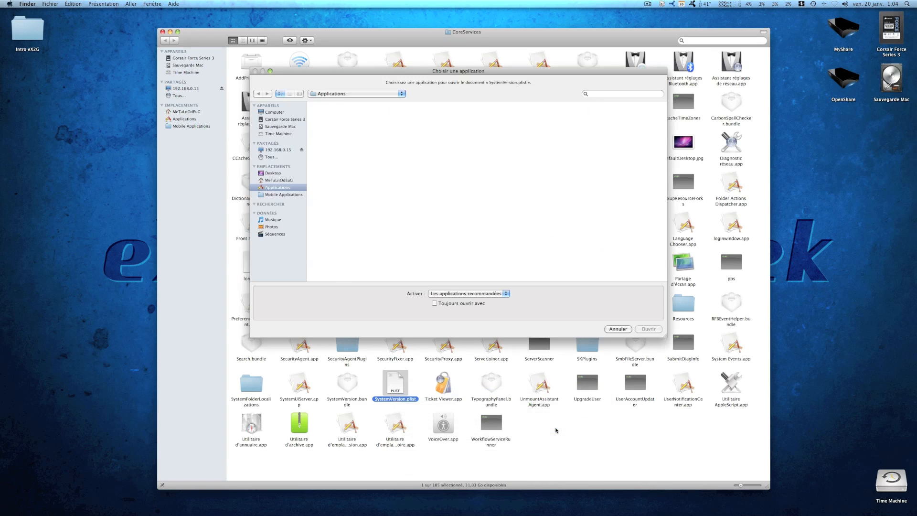
Find TextEdit.app in the Applications folder and open SystemVersion.plist with it
{"action": "scroll", "coordinate": [514, 189], "scroll_direction": "down", "scroll_amount": 10}
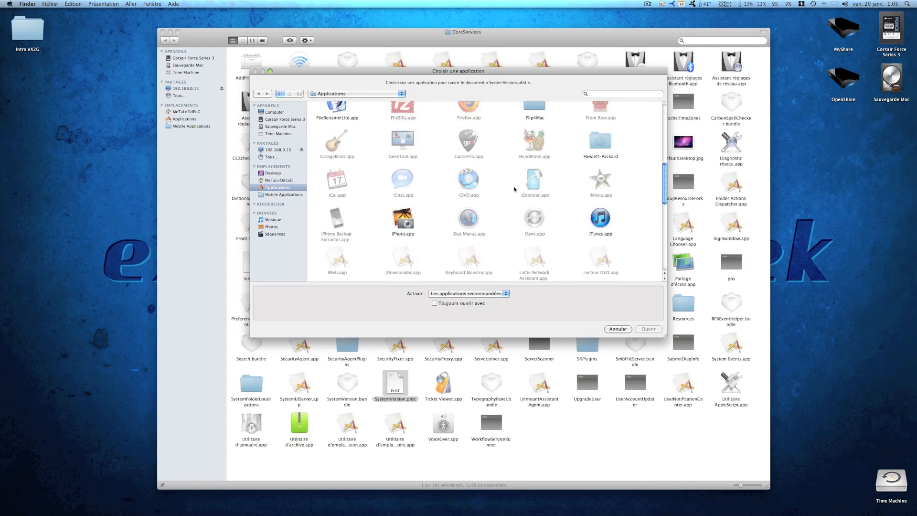
{"action": "scroll", "coordinate": [515, 189], "scroll_direction": "down", "scroll_amount": 4}
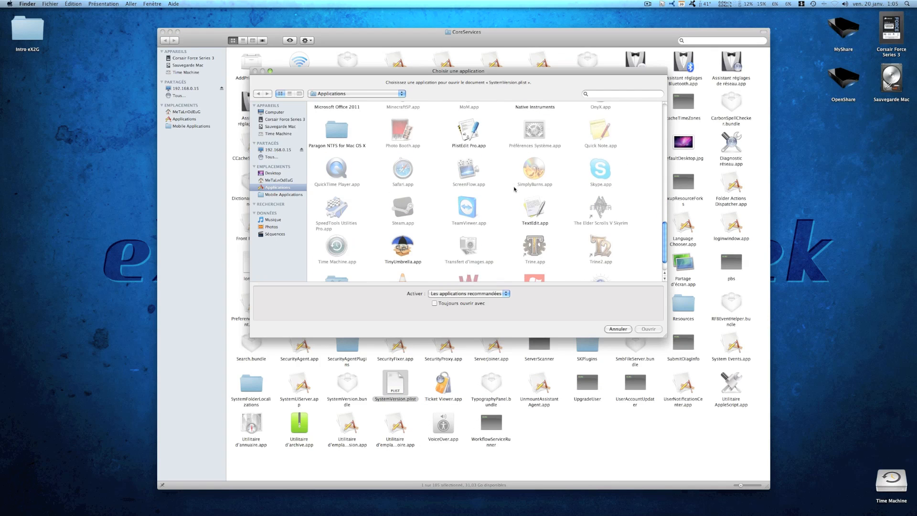
{"action": "scroll", "coordinate": [484, 157], "scroll_direction": "down", "scroll_amount": 2}
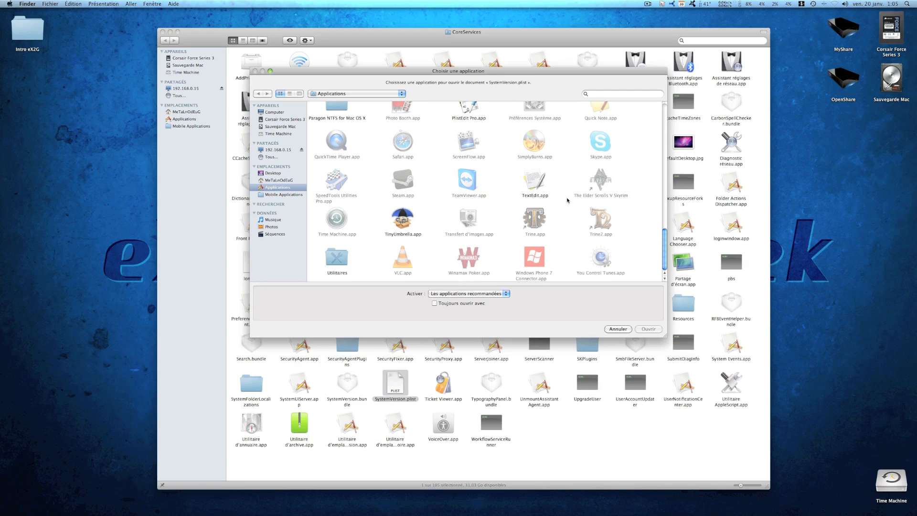
{"action": "scroll", "coordinate": [568, 200], "scroll_direction": "up", "scroll_amount": 5}
{"action": "scroll", "coordinate": [568, 200], "scroll_direction": "up", "scroll_amount": 5}
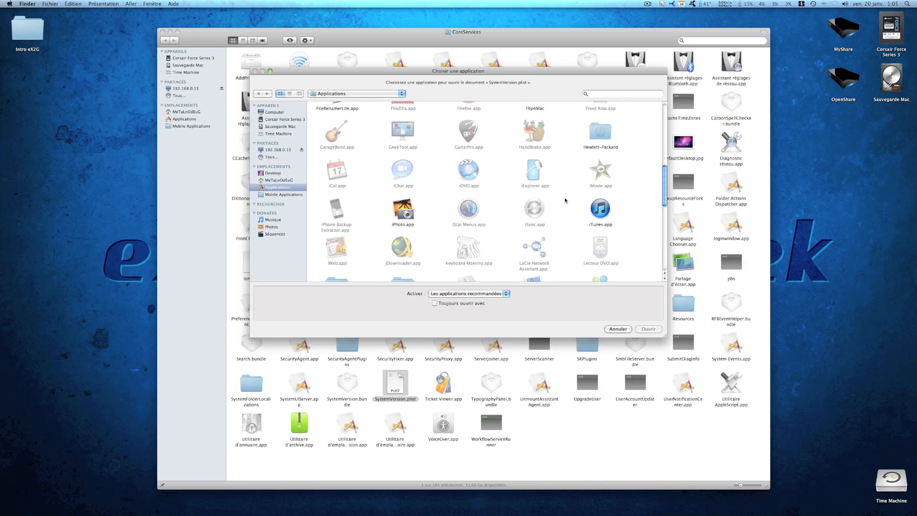
{"action": "scroll", "coordinate": [565, 200], "scroll_direction": "down", "scroll_amount": 4}
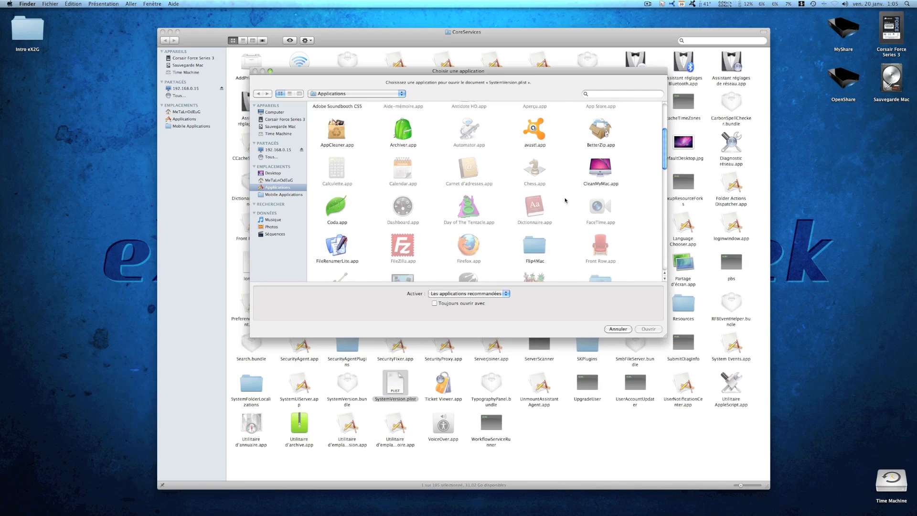
{"action": "scroll", "coordinate": [565, 200], "scroll_direction": "down", "scroll_amount": 6}
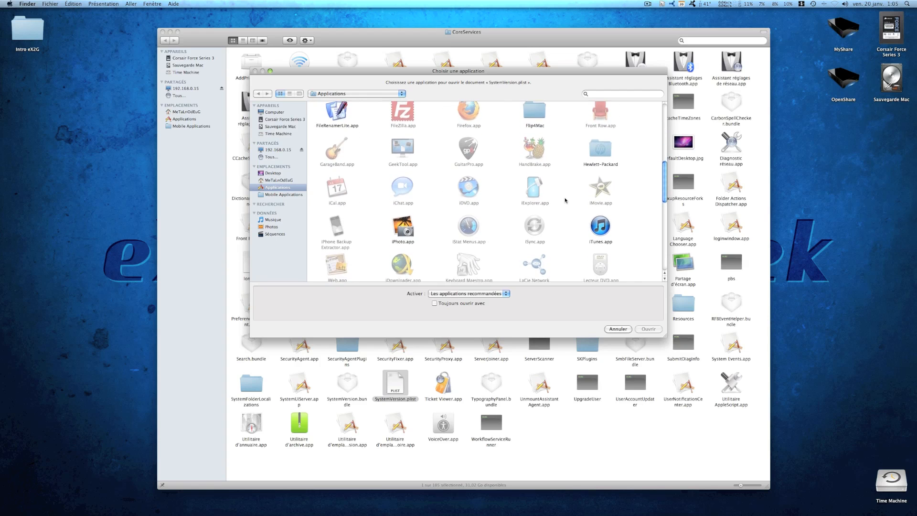
{"action": "scroll", "coordinate": [565, 200], "scroll_direction": "down", "scroll_amount": 3}
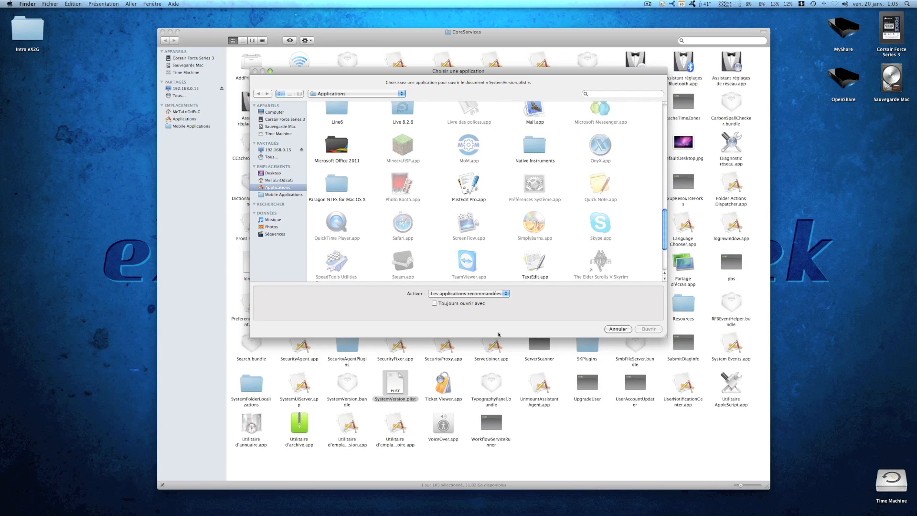
{"action": "left_click", "coordinate": [535, 261]}
{"action": "left_click", "coordinate": [648, 330]}
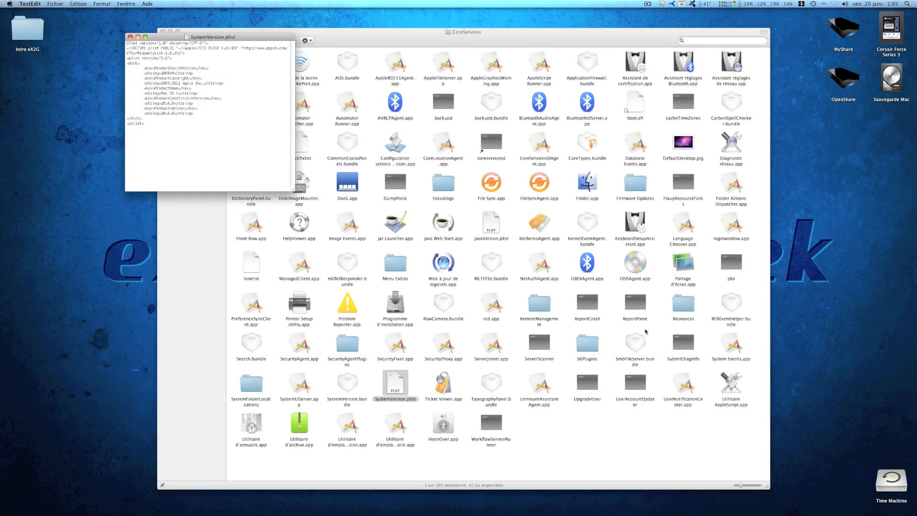
Enlarge the SystemVersion.plist window, examine its product version keys, and close the document
{"action": "left_click_drag", "start_coordinate": [293, 190], "coordinate": [560, 312]}
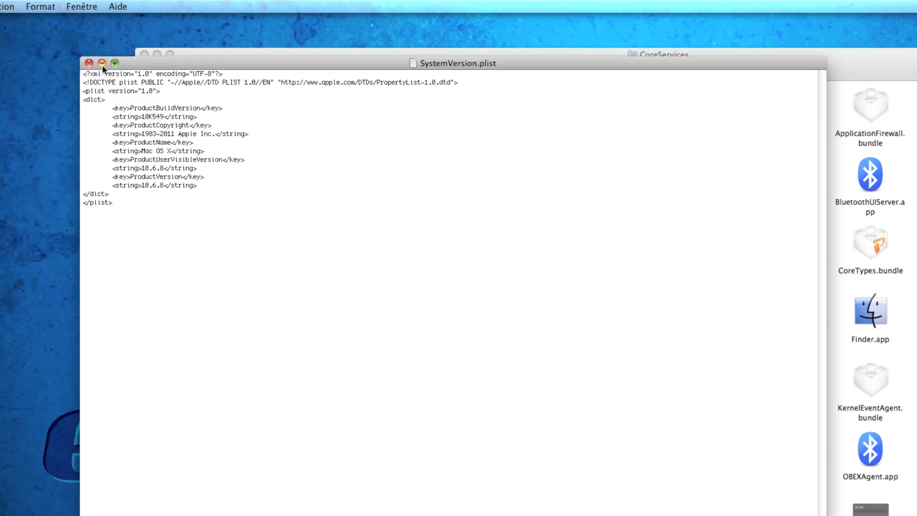
{"action": "left_click_drag", "start_coordinate": [157, 68], "coordinate": [117, 43]}
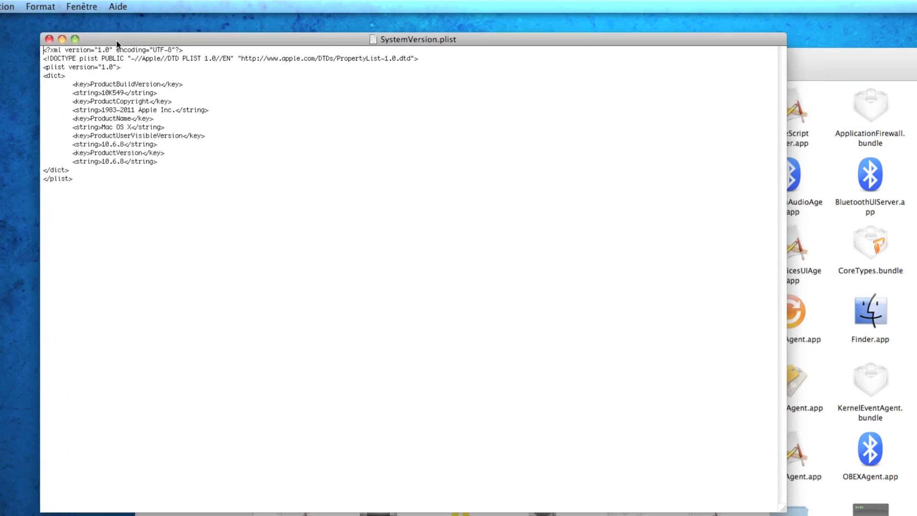
{"action": "left_click", "coordinate": [48, 38]}
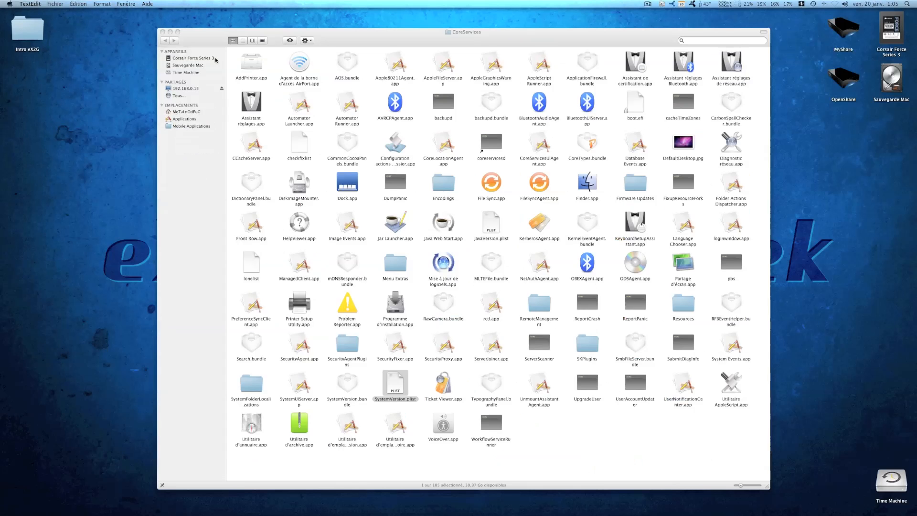
Copy SystemVersion.plist from CoreServices and paste the copy onto the desktop
{"action": "right_click", "coordinate": [397, 383]}
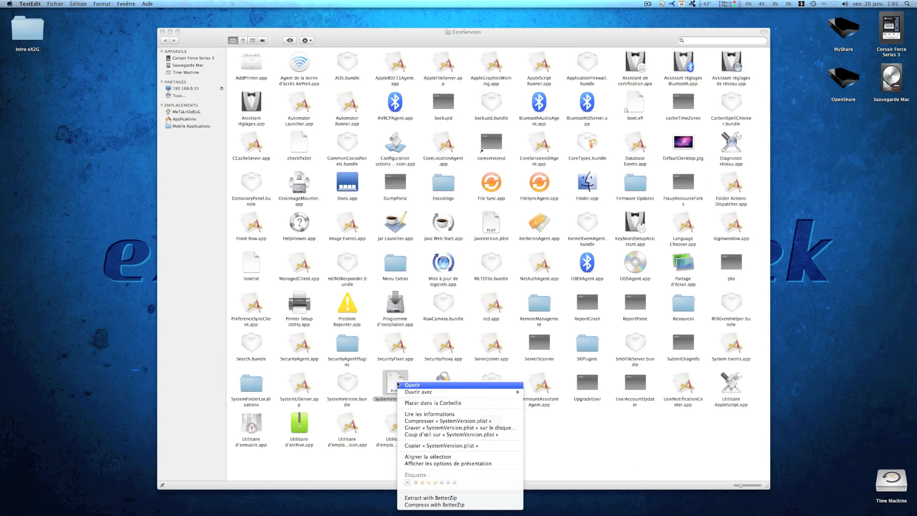
{"action": "left_click", "coordinate": [417, 446]}
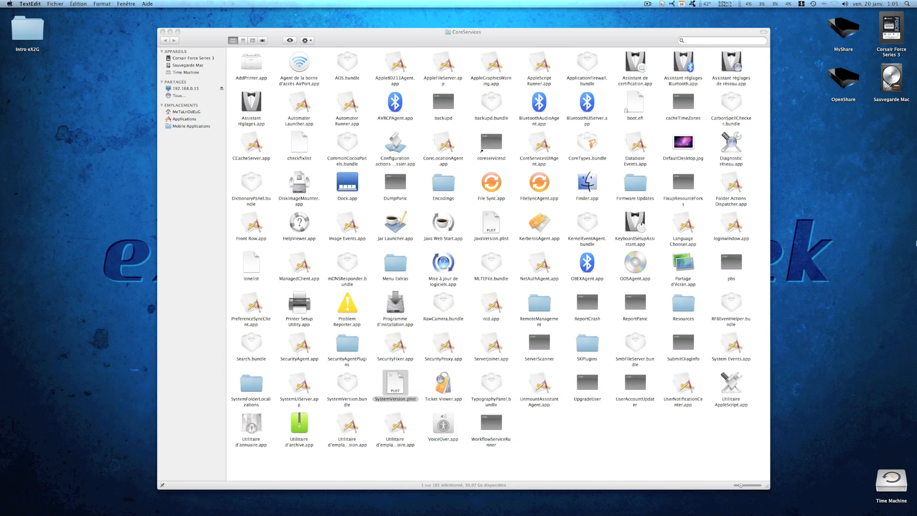
{"action": "right_click", "coordinate": [771, 216]}
{"action": "left_click", "coordinate": [848, 242]}
Open the original SystemVersion.plist in CoreServices with TextEdit
{"action": "right_click", "coordinate": [399, 380]}
{"action": "mouse_move", "coordinate": [485, 388]}
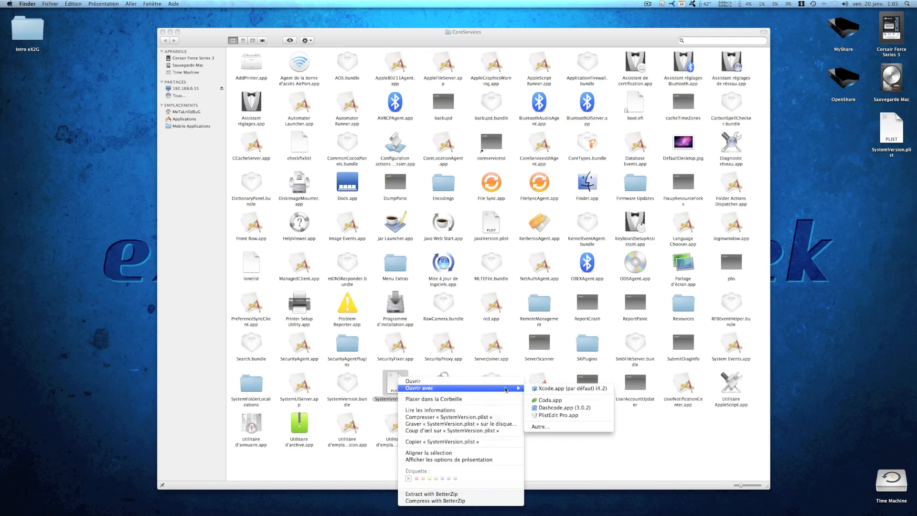
{"action": "left_click", "coordinate": [543, 427]}
{"action": "scroll", "coordinate": [516, 251], "scroll_direction": "down", "scroll_amount": 10}
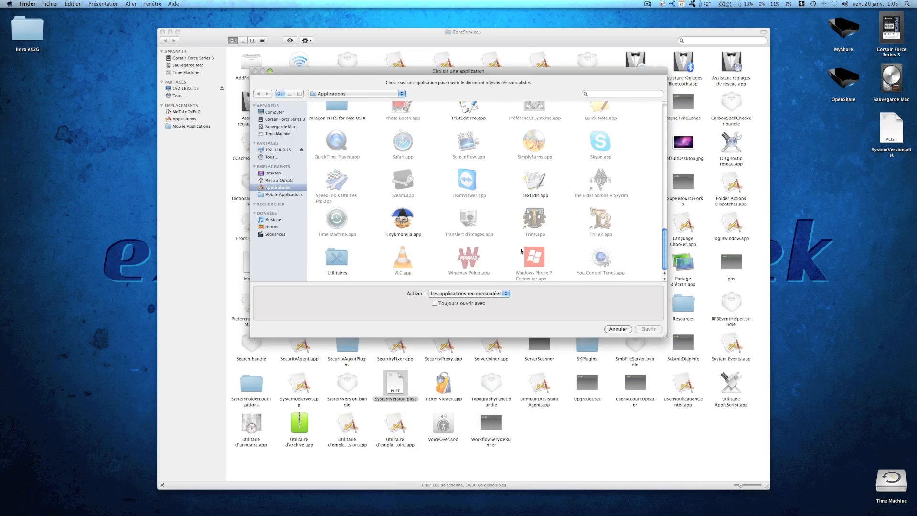
{"action": "double_click", "coordinate": [530, 197]}
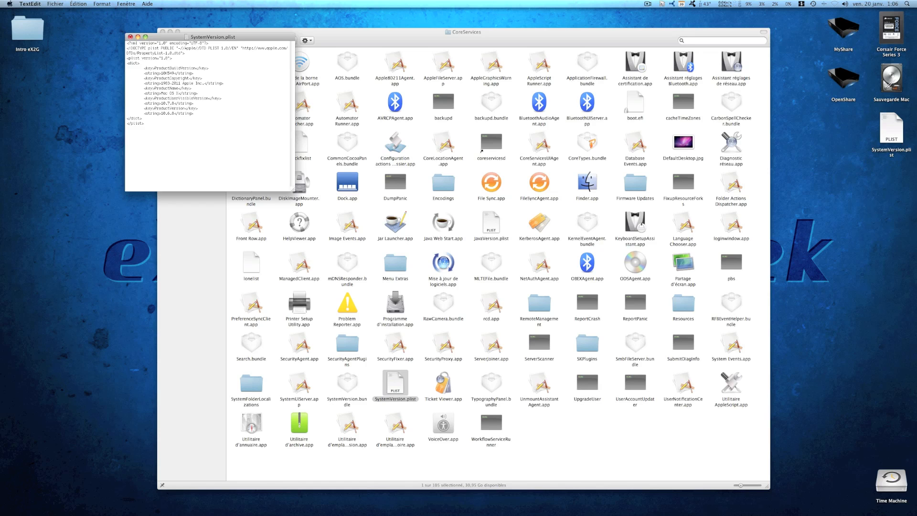
Set both the ProductUserVisibleVersion and ProductVersion strings to 10.7.2 in SystemVersion.plist
{"action": "key", "text": "BackSpace"}
{"action": "type", "text": "2"}
{"action": "key", "text": "BackSpace"}
{"action": "key", "text": "BackSpace"}
{"action": "type", "text": "7"}
Try to save the edited SystemVersion.plist directly in the CoreServices folder
{"action": "left_click", "coordinate": [55, 4]}
{"action": "left_click", "coordinate": [67, 38]}
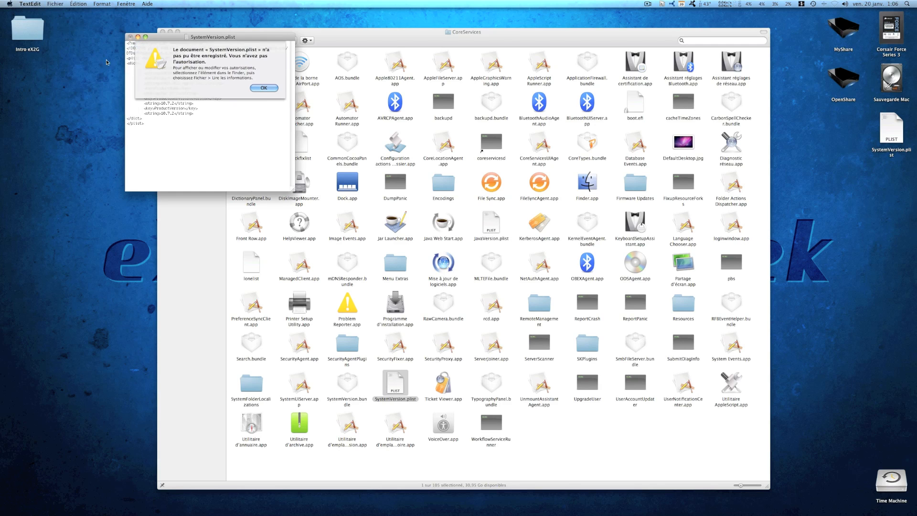
{"action": "key", "text": "Return"}
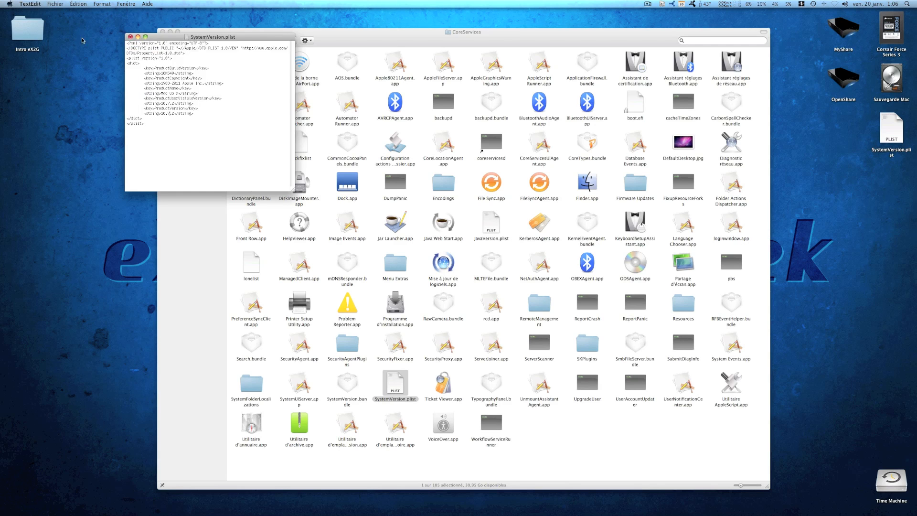
Rename the desktop backup copy of SystemVersion.plist as SystemVersionOld.plist
{"action": "left_click", "coordinate": [892, 137]}
{"action": "key", "text": "Return"}
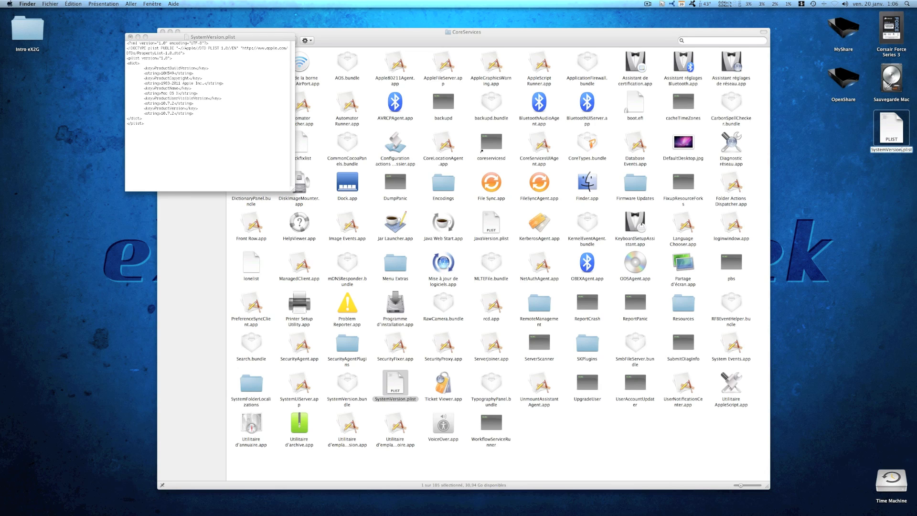
{"action": "type", "text": "Cld"}
{"action": "key", "text": "Return"}
Save the edited document to the Desktop as SystemVersion.txt with Unicode (UTF-8) encoding, and quit TextEdit
{"action": "left_click", "coordinate": [241, 139]}
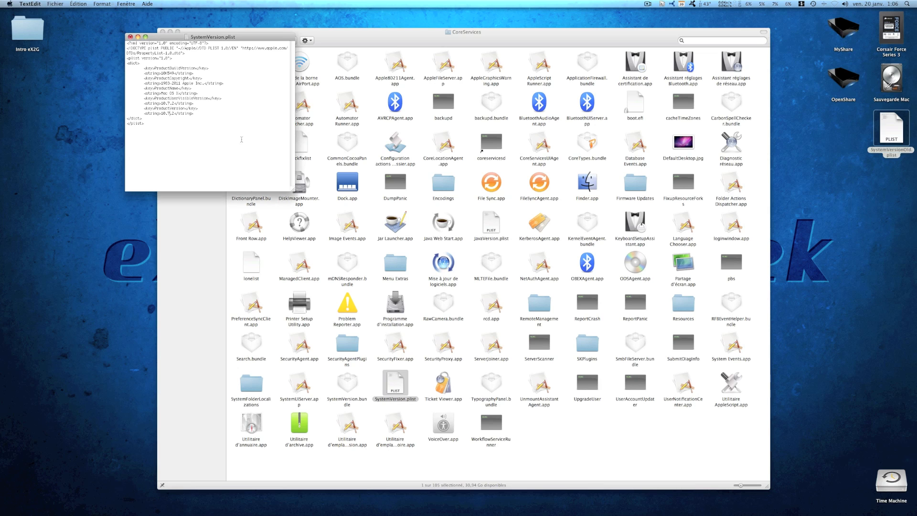
{"action": "left_click", "coordinate": [51, 4]}
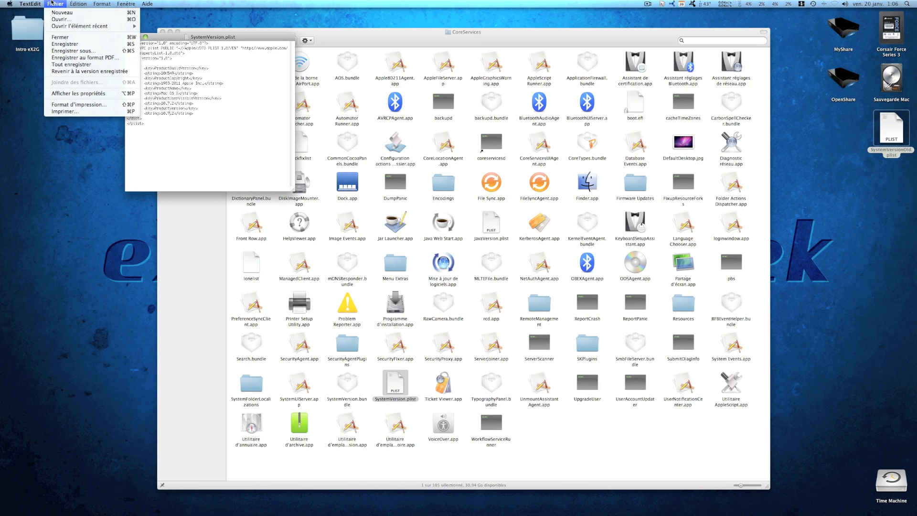
{"action": "left_click", "coordinate": [80, 53]}
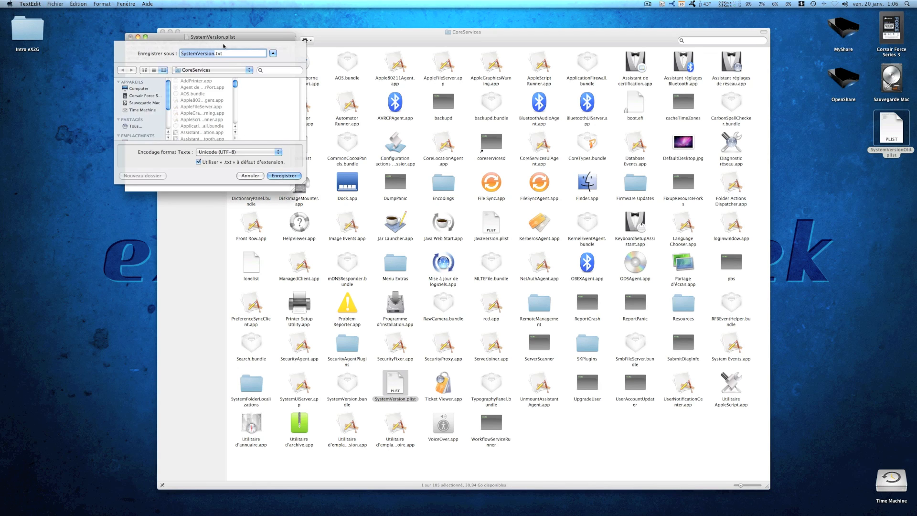
{"action": "left_click", "coordinate": [138, 88]}
{"action": "scroll", "coordinate": [169, 101], "scroll_direction": "down", "scroll_amount": 3}
{"action": "left_click", "coordinate": [138, 106]}
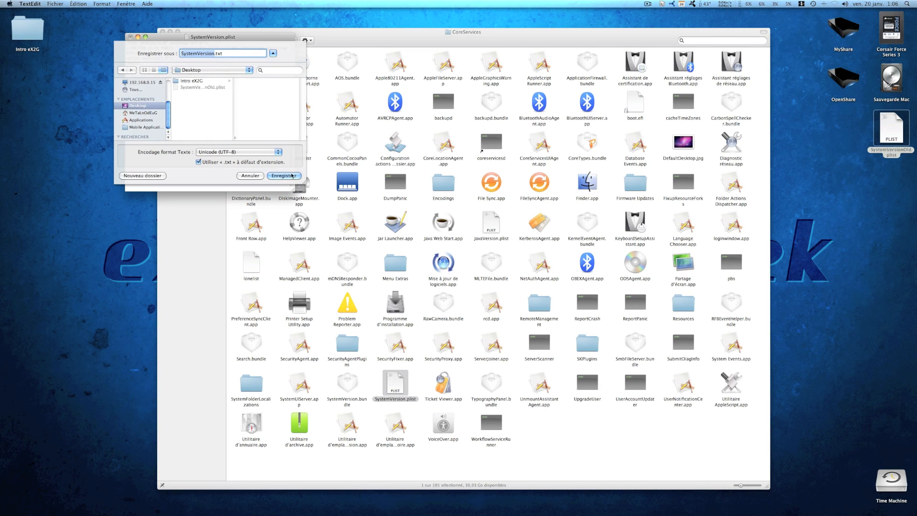
{"action": "left_click", "coordinate": [288, 176]}
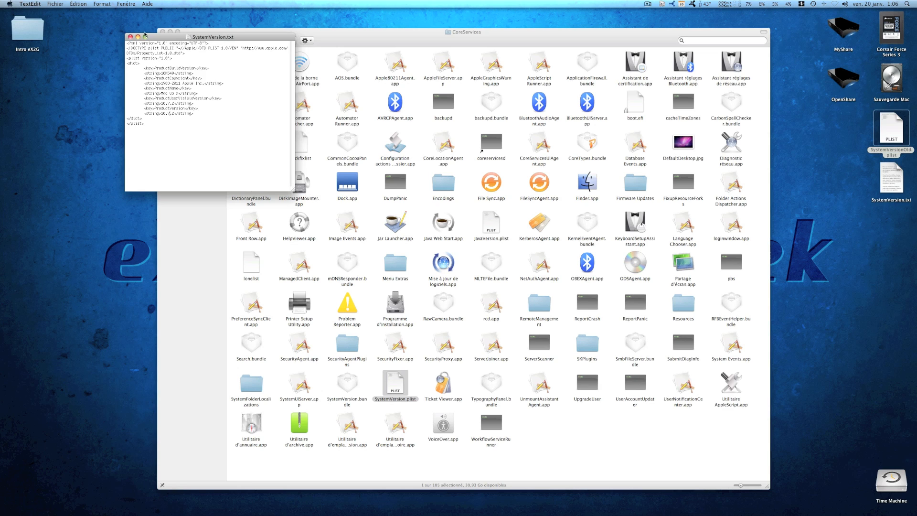
{"action": "left_click", "coordinate": [30, 3]}
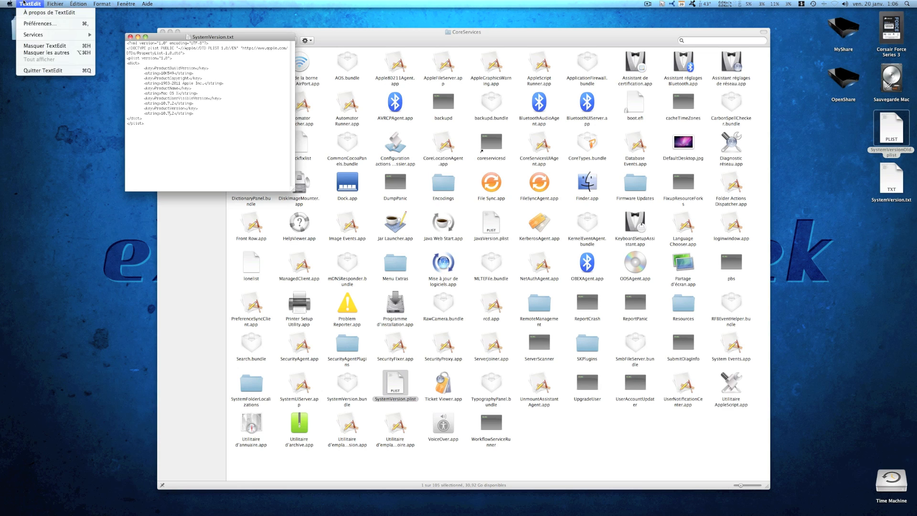
{"action": "left_click", "coordinate": [46, 70]}
Rename SystemVersion.txt on the desktop as SystemVersion.plist
{"action": "left_click", "coordinate": [893, 182]}
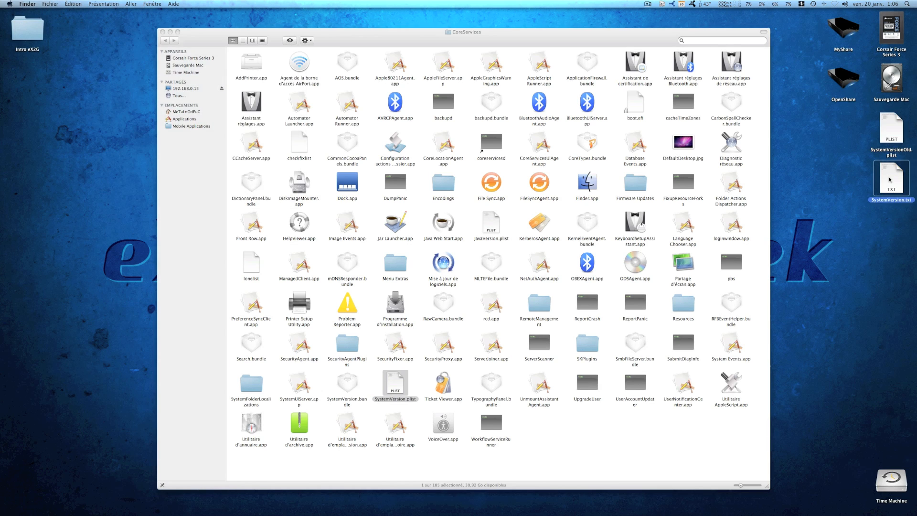
{"action": "left_click", "coordinate": [893, 200]}
{"action": "key", "text": "BackSpace"}
{"action": "key", "text": "BackSpace"}
{"action": "key", "text": "BackSpace"}
{"action": "type", "text": "plist"}
{"action": "key", "text": "Return"}
Move the original SystemVersion.plist from CoreServices to the Trash, entering the account password to authorize it
{"action": "left_click_drag", "start_coordinate": [397, 384], "coordinate": [398, 385]}
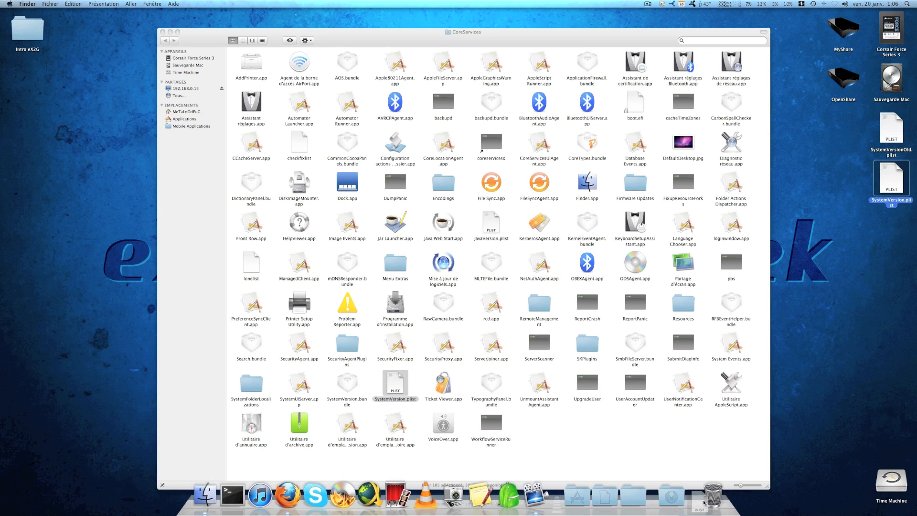
{"action": "type", "text": "•••••"}
{"action": "key", "text": "Return"}
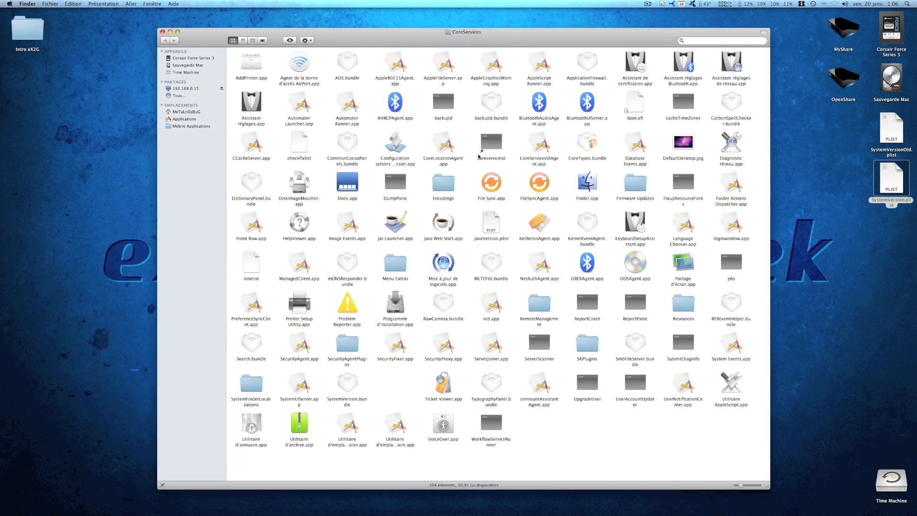
Move the edited SystemVersion.plist from the desktop into CoreServices, authenticating with the account password
{"action": "left_click_drag", "start_coordinate": [891, 181], "coordinate": [406, 381]}
{"action": "left_click", "coordinate": [468, 166]}
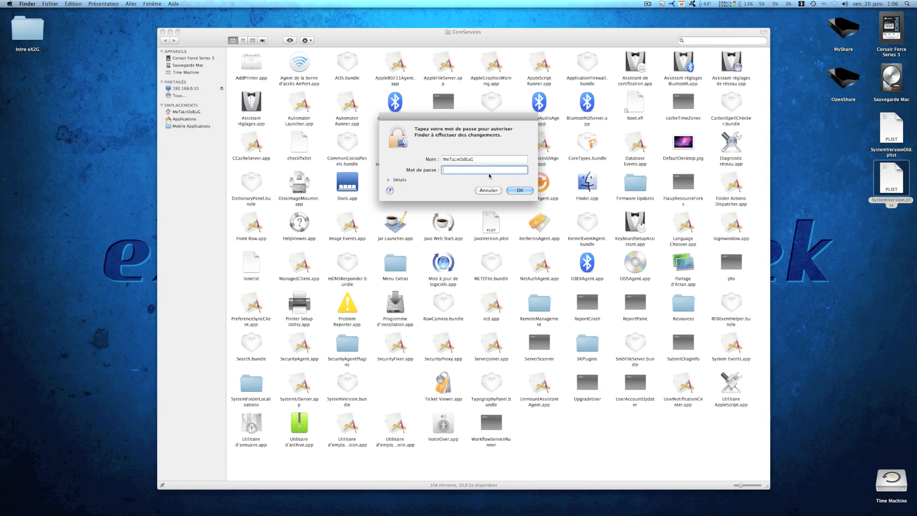
{"action": "type", "text": "****"}
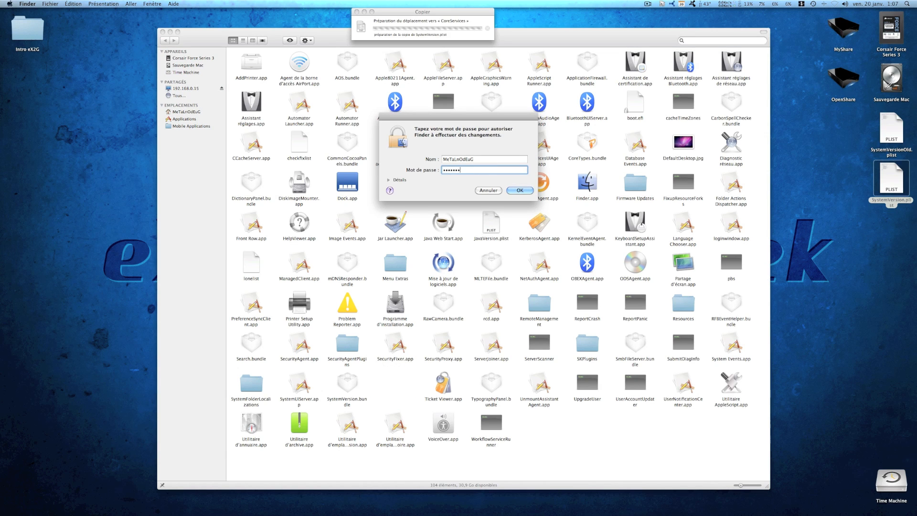
{"action": "key", "text": "Return"}
{"action": "left_click", "coordinate": [423, 396]}
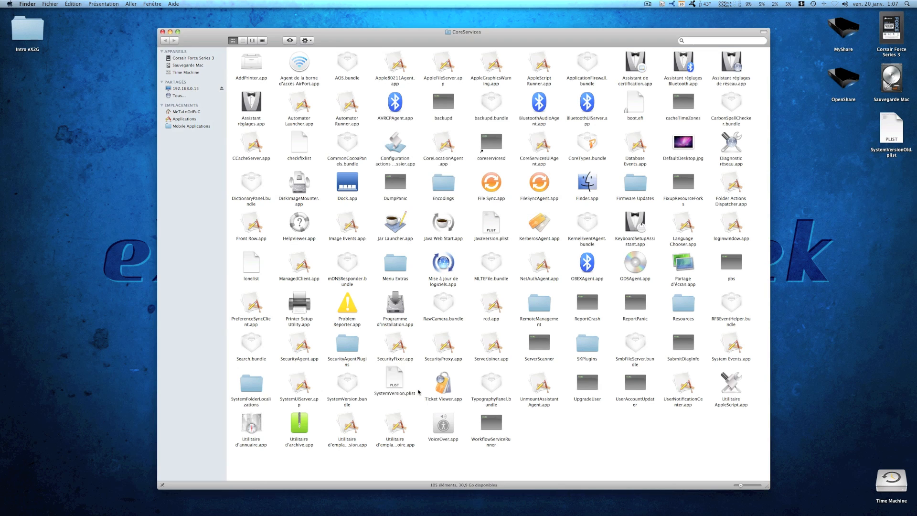
Check the version strings of the new SystemVersion.plist in CoreServices by opening it with TextEdit, and close the document
{"action": "double_click", "coordinate": [395, 381]}
{"action": "left_click", "coordinate": [510, 167]}
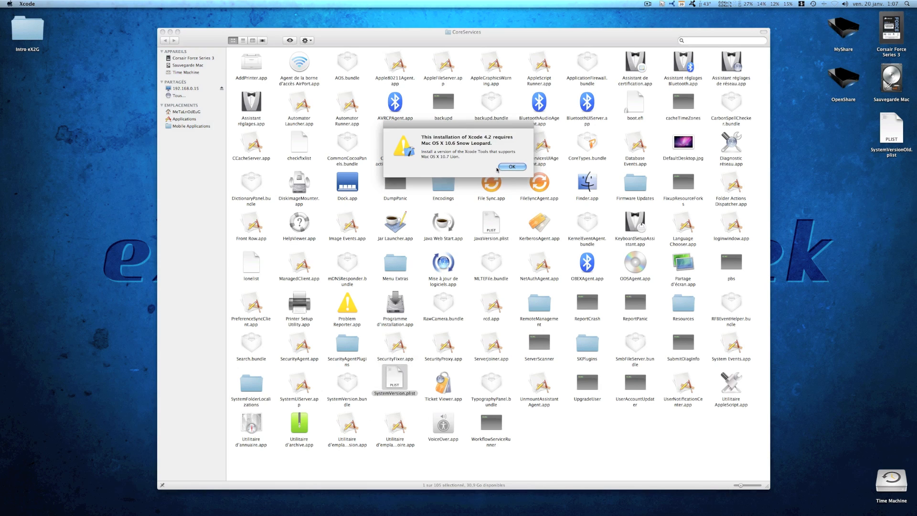
{"action": "right_click", "coordinate": [402, 374]}
{"action": "mouse_move", "coordinate": [416, 381]}
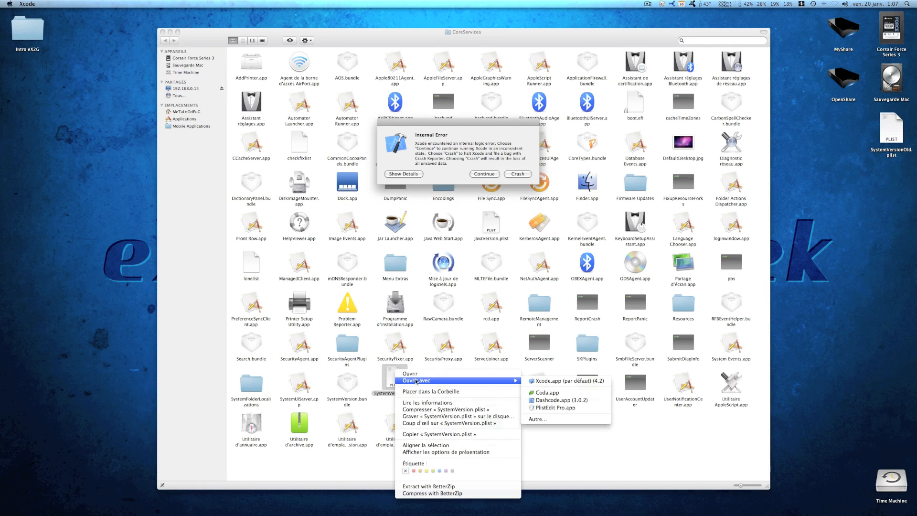
{"action": "left_click", "coordinate": [562, 422]}
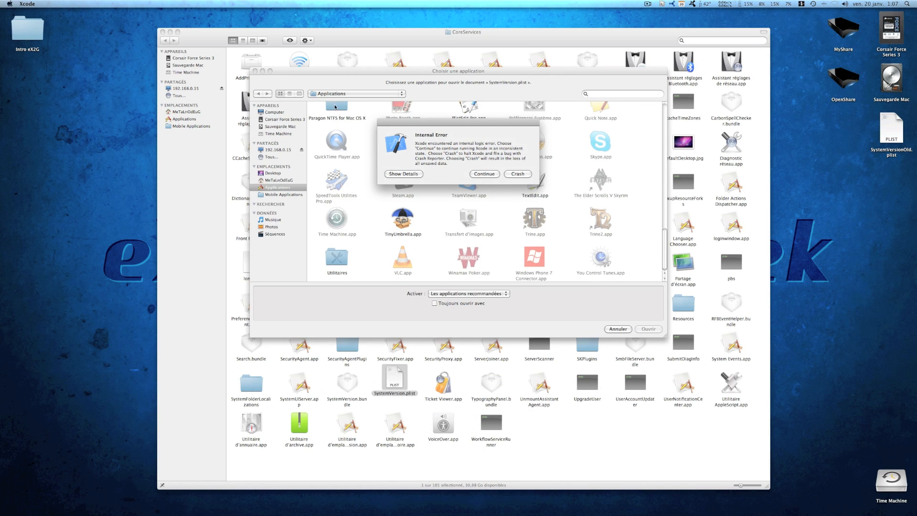
{"action": "left_click", "coordinate": [528, 177]}
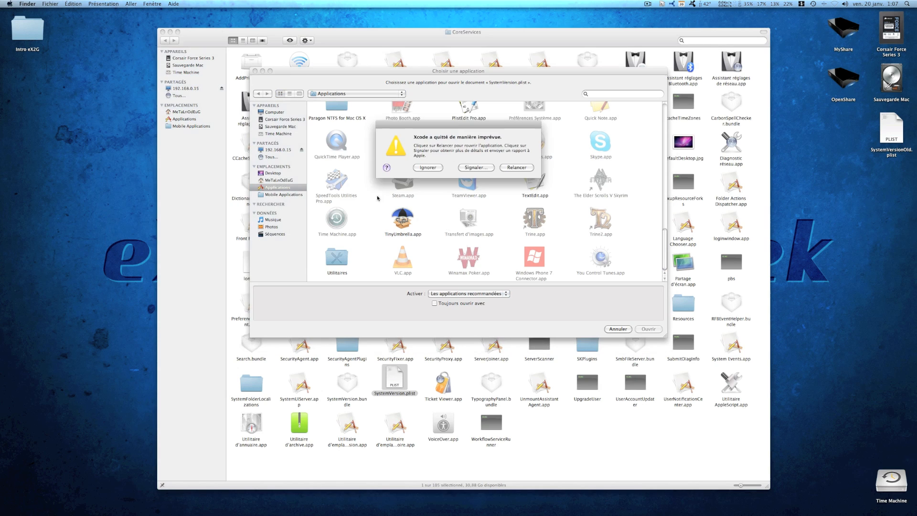
{"action": "left_click", "coordinate": [432, 168]}
{"action": "key", "text": "super+Tab"}
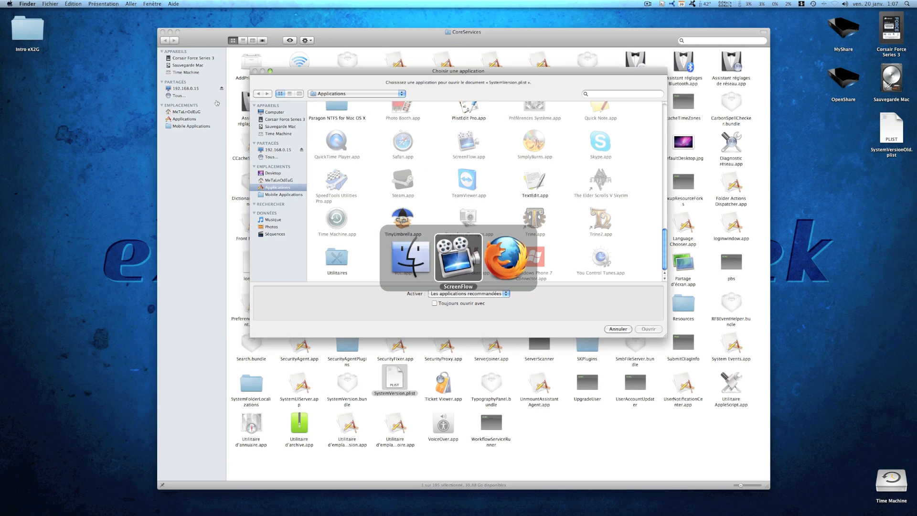
{"action": "key", "text": "super+shift+Tab"}
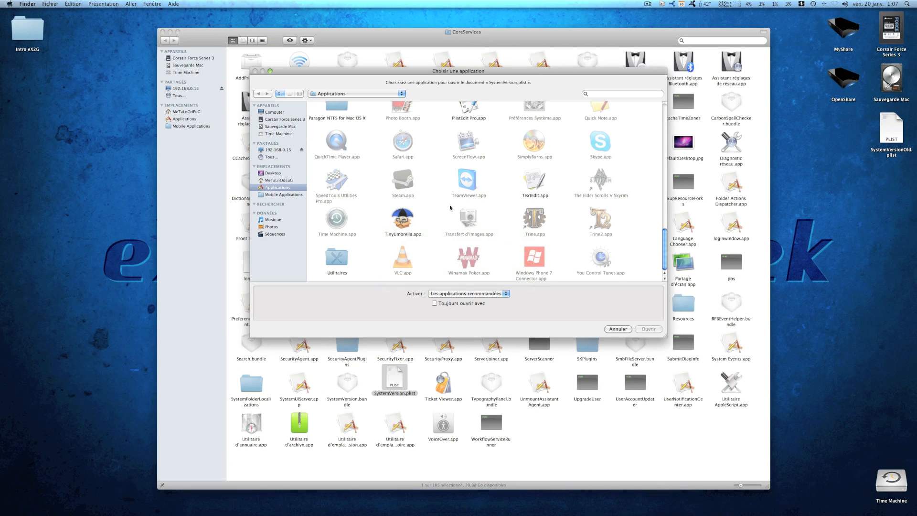
{"action": "double_click", "coordinate": [538, 179]}
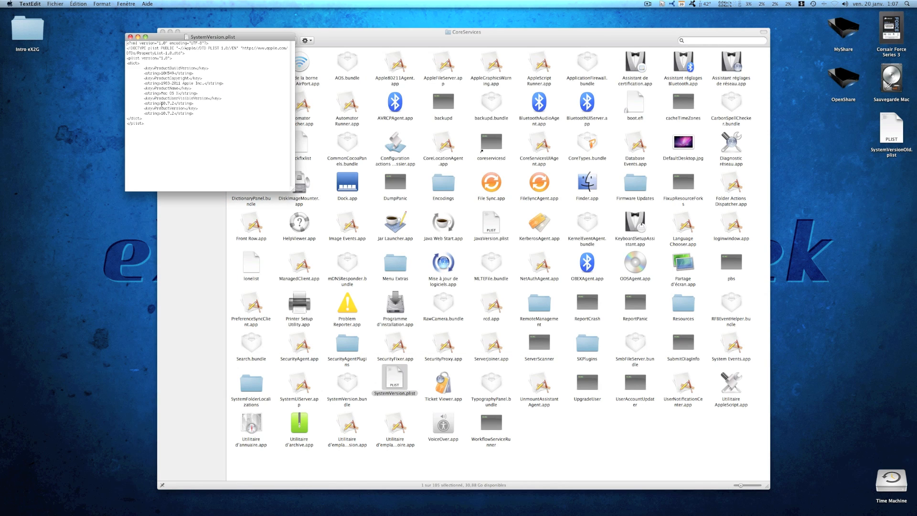
{"action": "left_click", "coordinate": [130, 36]}
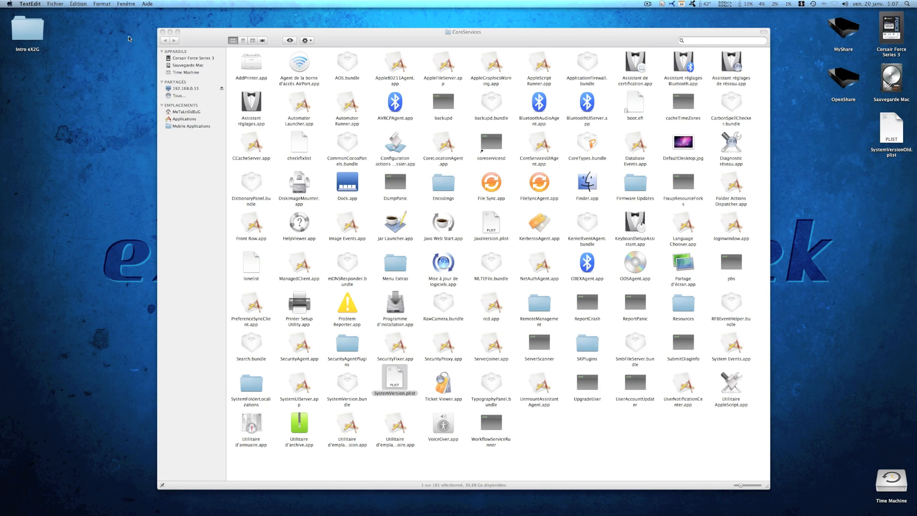
Install iBooks Author from the App Store, signing in with the Apple ID password, and minimize the store window
{"action": "left_click", "coordinate": [7, 5]}
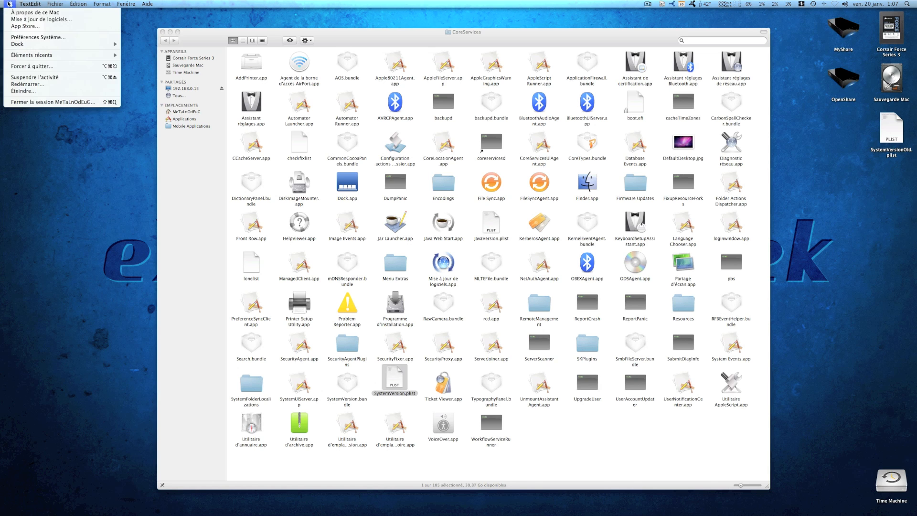
{"action": "left_click", "coordinate": [12, 26]}
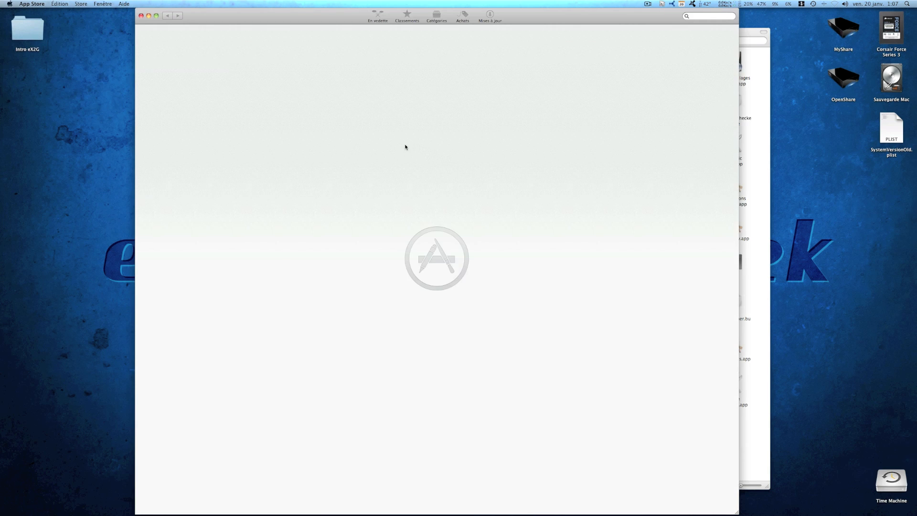
{"action": "left_click", "coordinate": [270, 177]}
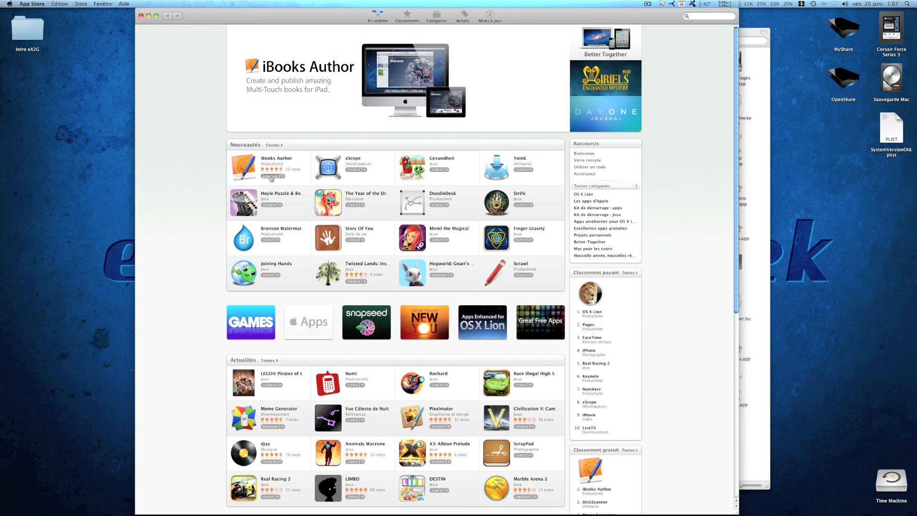
{"action": "left_click", "coordinate": [276, 177]}
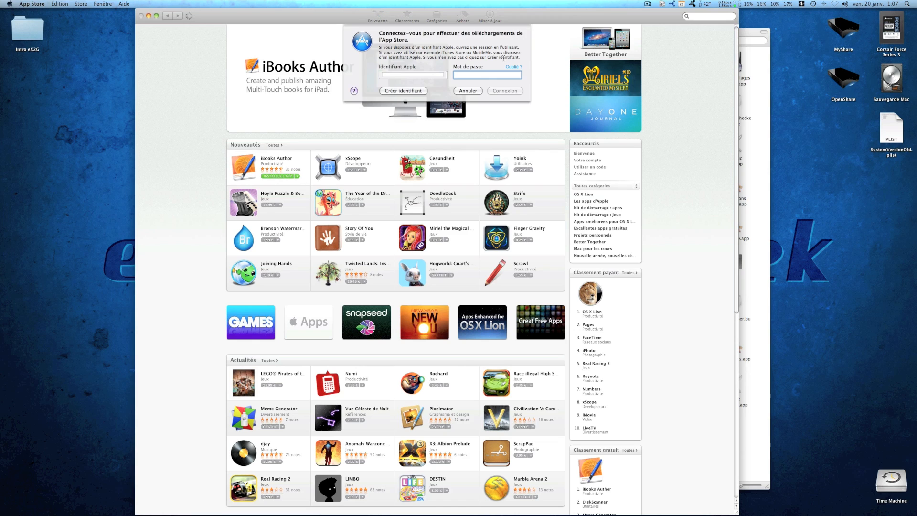
{"action": "type", "text": "•••••••••••"}
{"action": "key", "text": "Return"}
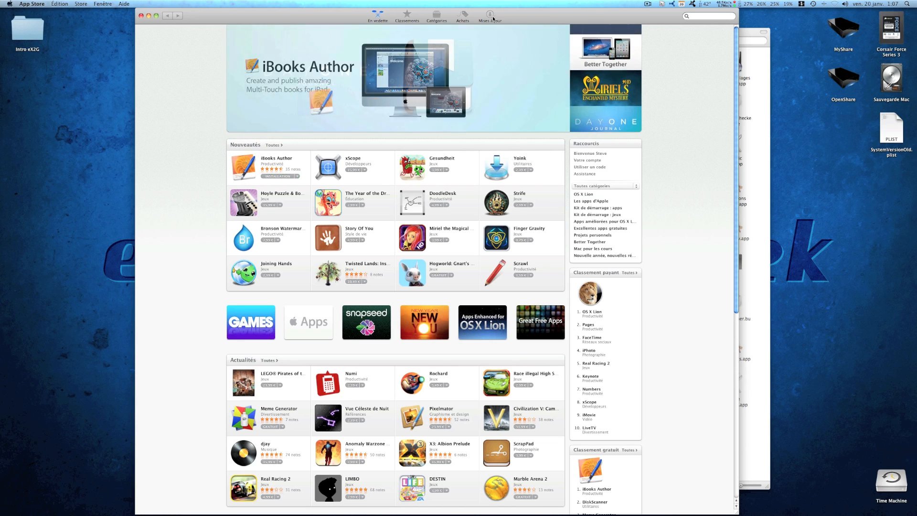
{"action": "mouse_move", "coordinate": [641, 513]}
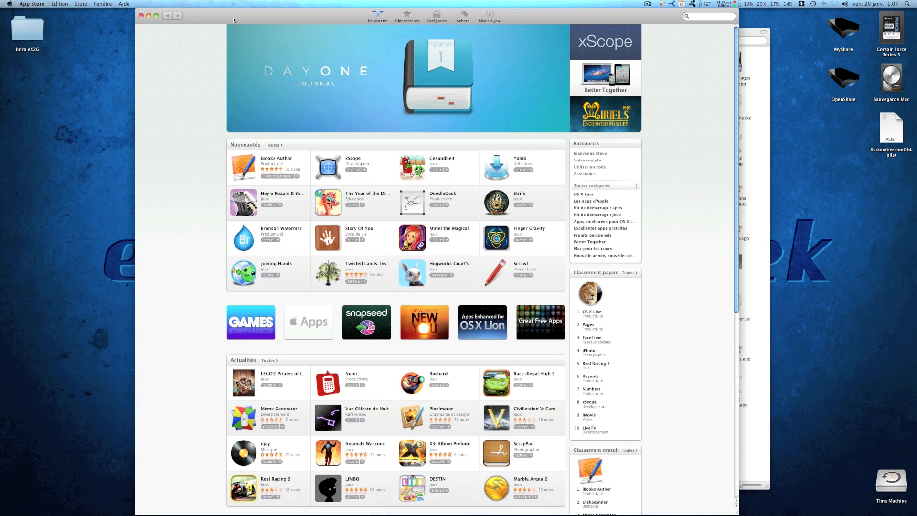
{"action": "left_click", "coordinate": [148, 16]}
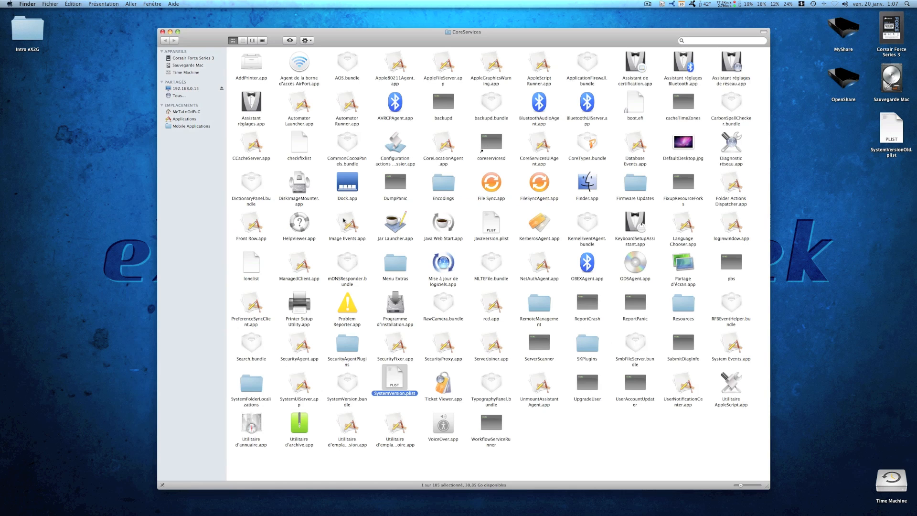
Check the iBooks Author download in the Dock and empty the Trash
{"action": "mouse_move", "coordinate": [575, 497]}
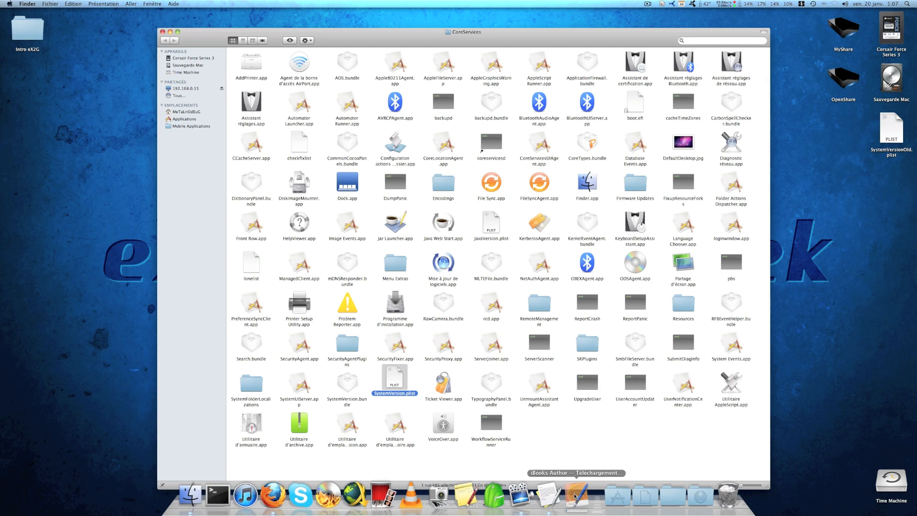
{"action": "right_click", "coordinate": [727, 495]}
{"action": "left_click", "coordinate": [745, 469]}
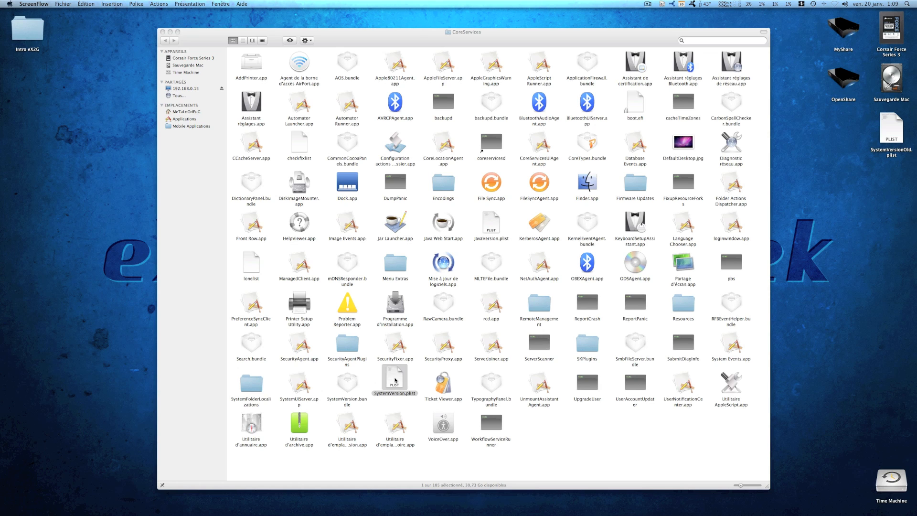
Move the modified SystemVersion.plist from CoreServices to the Trash, authorizing it with the account password
{"action": "left_click_drag", "start_coordinate": [393, 380], "coordinate": [730, 500]}
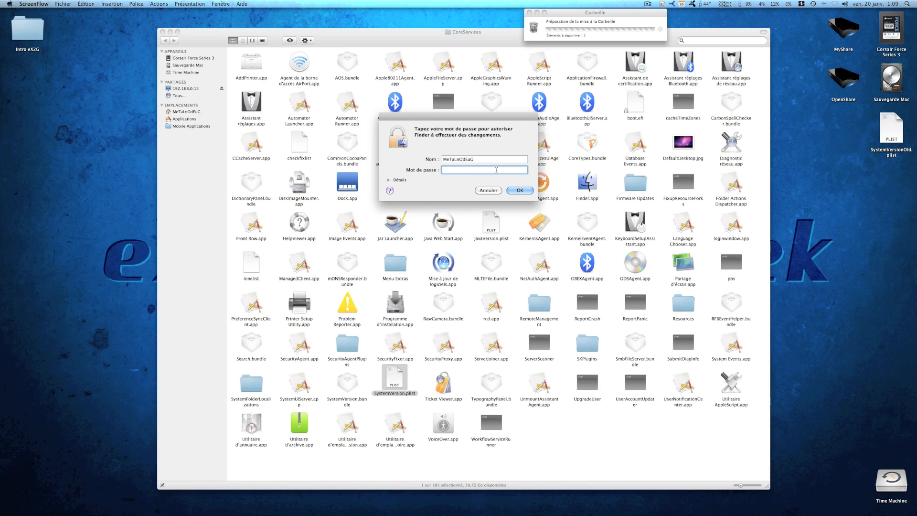
{"action": "type", "text": "•••"}
{"action": "key", "text": "Return"}
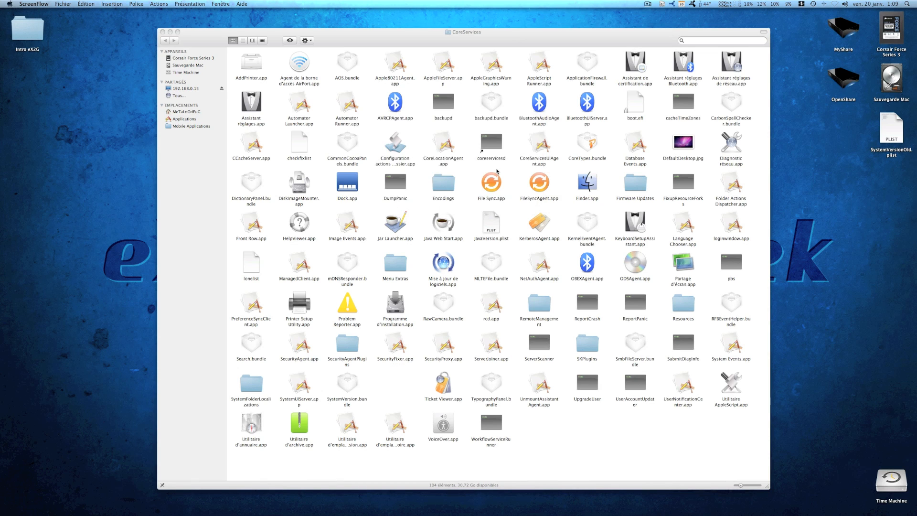
Rename the desktop backup SystemVersionOld.plist as SystemVersion.plist
{"action": "left_click", "coordinate": [889, 130]}
{"action": "key", "text": "Return"}
{"action": "key", "text": "BackSpace"}
{"action": "key", "text": "BackSpace"}
{"action": "key", "text": "BackSpace"}
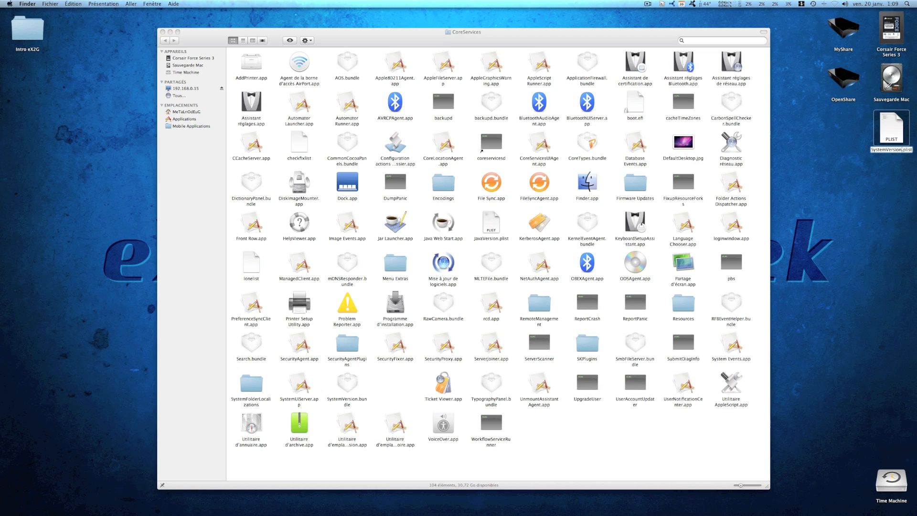
{"action": "key", "text": "Return"}
Move the original SystemVersion.plist from the desktop back into CoreServices, authenticating with the account password
{"action": "left_click_drag", "start_coordinate": [890, 131], "coordinate": [395, 383]}
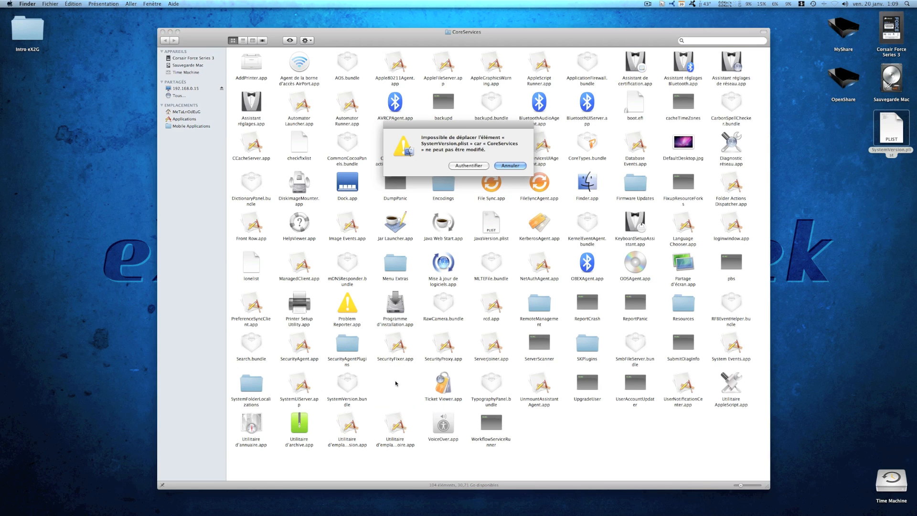
{"action": "left_click", "coordinate": [469, 165]}
{"action": "type", "text": "•••••••"}
{"action": "key", "text": "Return"}
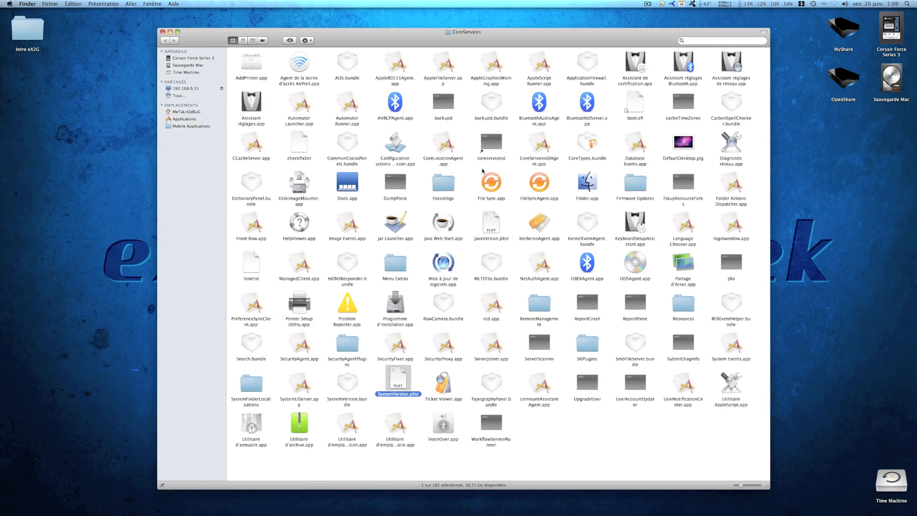
{"action": "left_click", "coordinate": [548, 435]}
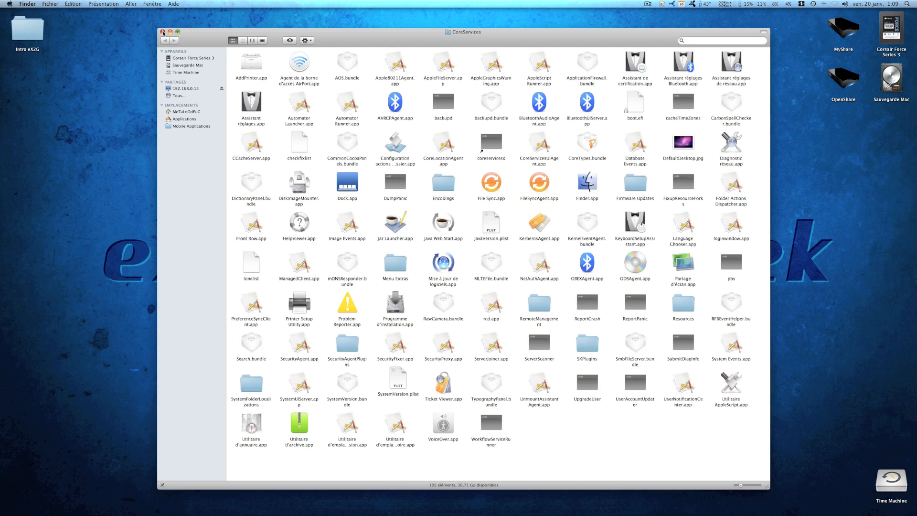
Close the CoreServices window and empty the Trash
{"action": "left_click", "coordinate": [163, 32]}
{"action": "mouse_move", "coordinate": [727, 515]}
{"action": "right_click", "coordinate": [729, 497]}
{"action": "left_click", "coordinate": [739, 471]}
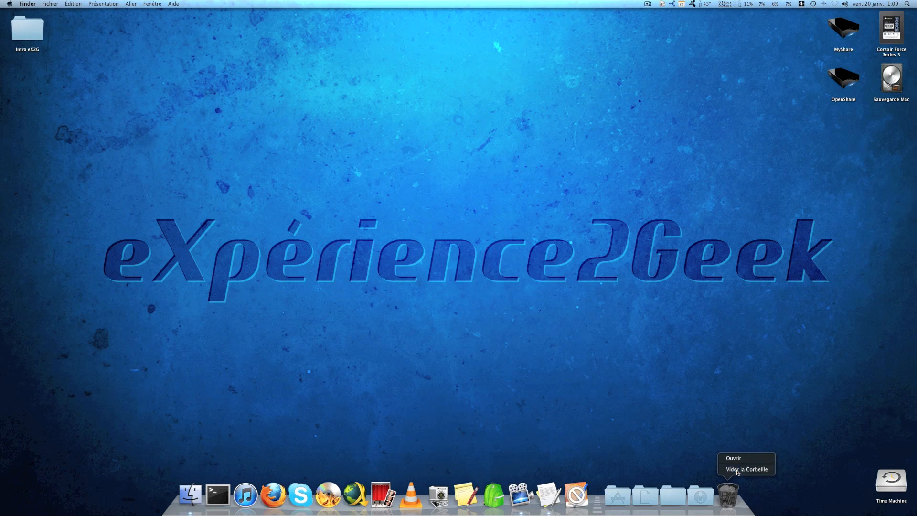
Open the Applications folder in its own Finder window and look through it for iBooks Author
{"action": "left_click", "coordinate": [617, 497]}
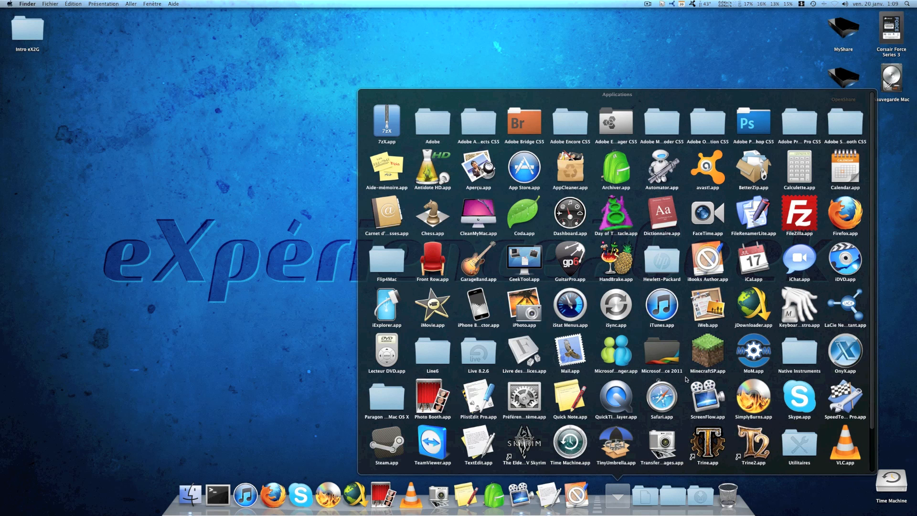
{"action": "scroll", "coordinate": [835, 468], "scroll_direction": "down", "scroll_amount": 3}
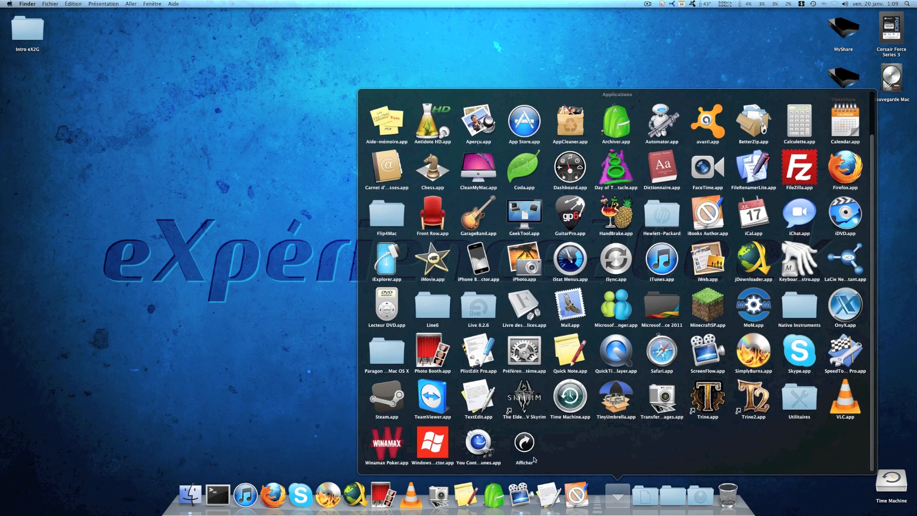
{"action": "left_click", "coordinate": [533, 454]}
{"action": "scroll", "coordinate": [535, 184], "scroll_direction": "down", "scroll_amount": 10}
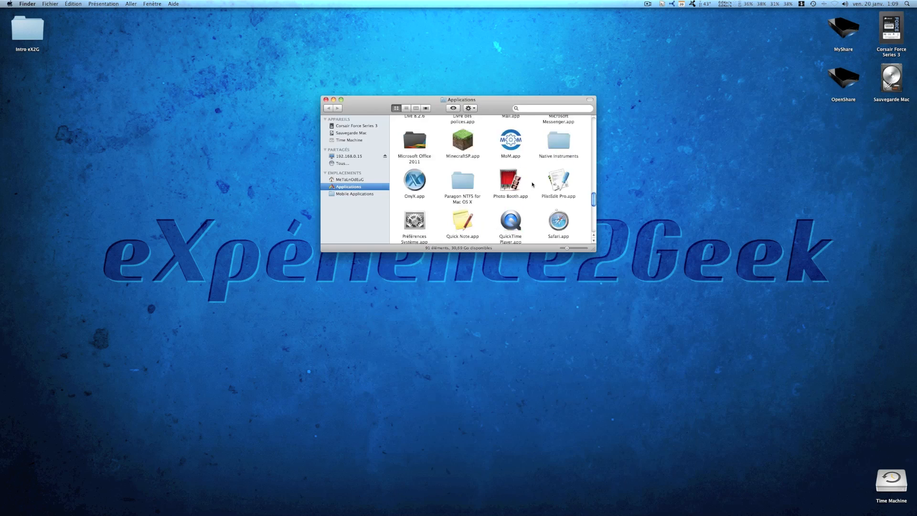
{"action": "scroll", "coordinate": [532, 185], "scroll_direction": "up", "scroll_amount": 5}
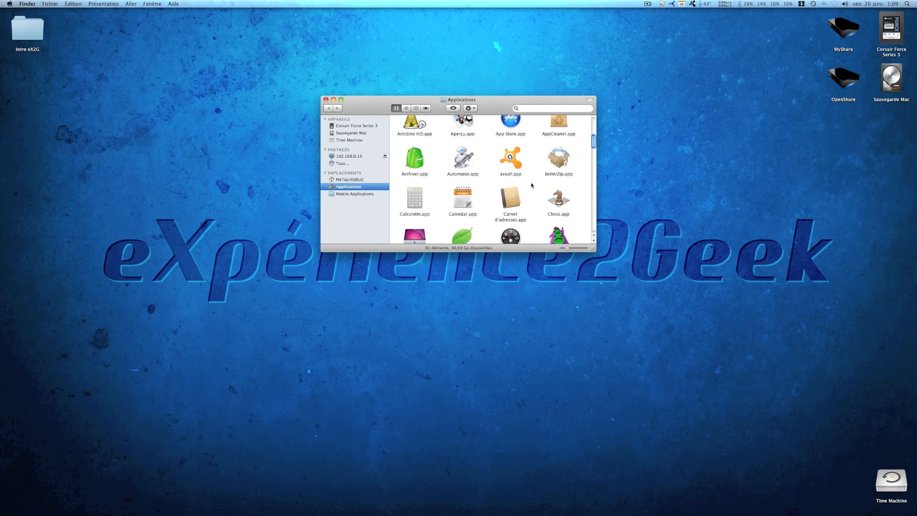
{"action": "scroll", "coordinate": [532, 185], "scroll_direction": "down", "scroll_amount": 3}
{"action": "scroll", "coordinate": [531, 185], "scroll_direction": "down", "scroll_amount": 5}
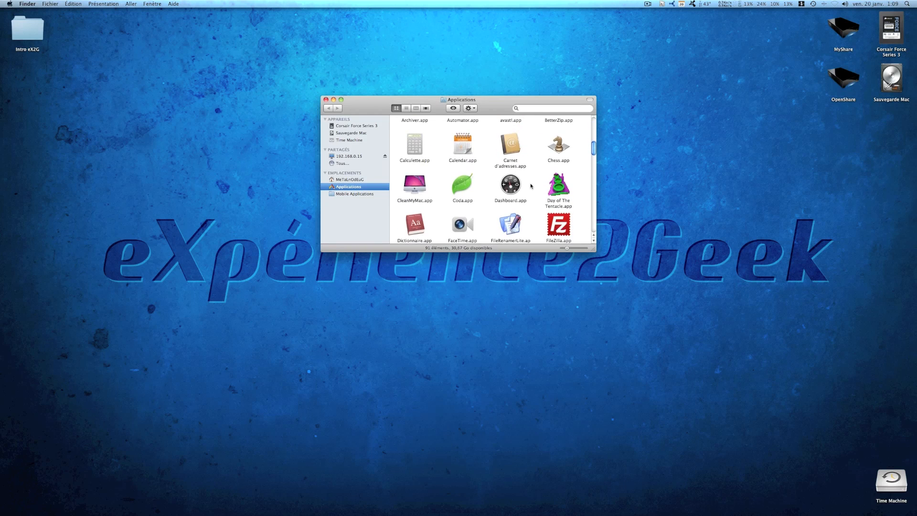
{"action": "scroll", "coordinate": [531, 186], "scroll_direction": "down", "scroll_amount": 5}
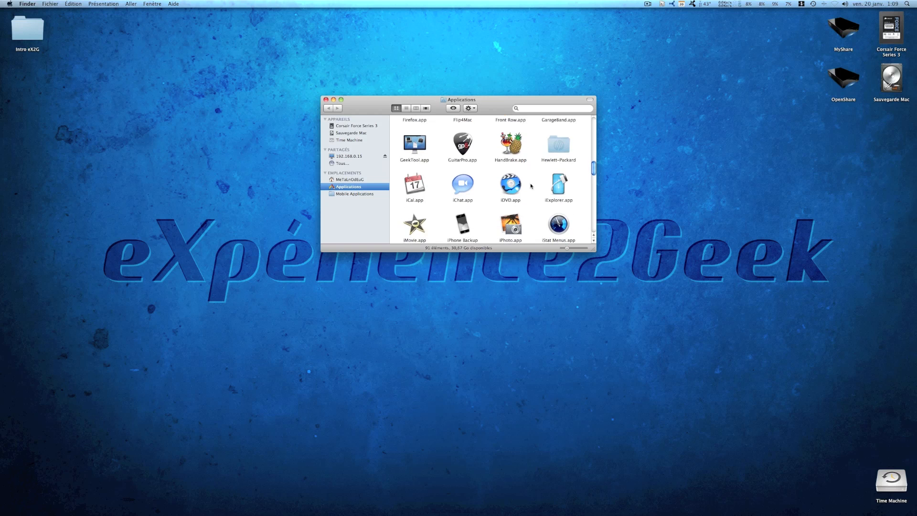
{"action": "scroll", "coordinate": [531, 186], "scroll_direction": "up", "scroll_amount": 5}
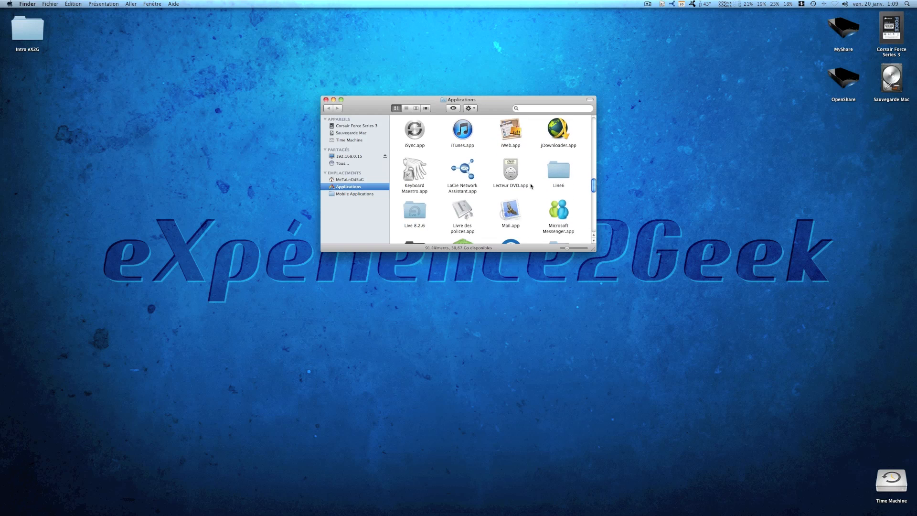
{"action": "scroll", "coordinate": [531, 185], "scroll_direction": "up", "scroll_amount": 4}
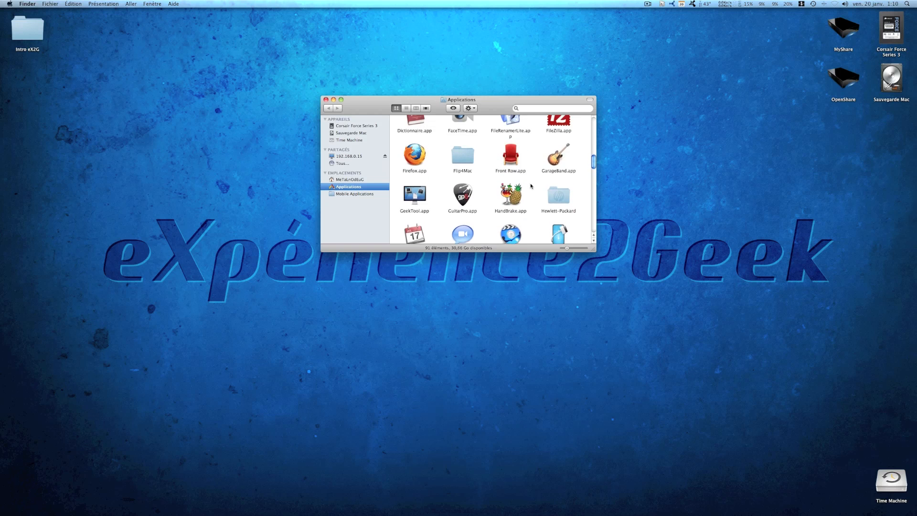
{"action": "scroll", "coordinate": [532, 186], "scroll_direction": "up", "scroll_amount": 3}
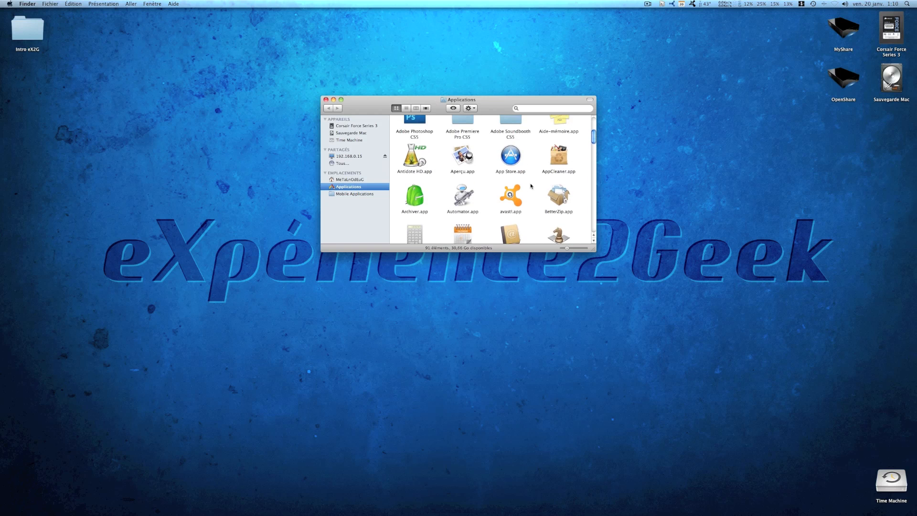
Enlarge and reposition the Applications window and rearrange its icons to fill the wider view
{"action": "left_click_drag", "start_coordinate": [593, 249], "coordinate": [903, 450]}
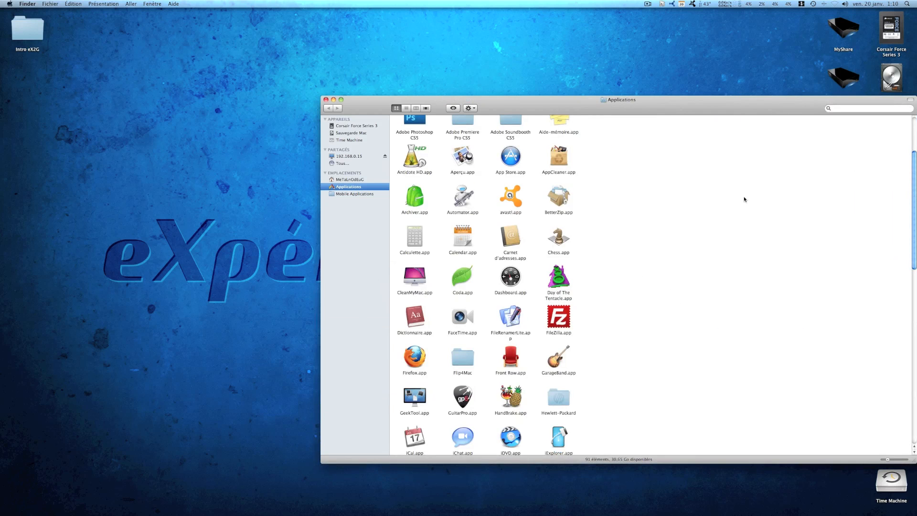
{"action": "left_click_drag", "start_coordinate": [664, 101], "coordinate": [459, 69]}
{"action": "right_click", "coordinate": [487, 268]}
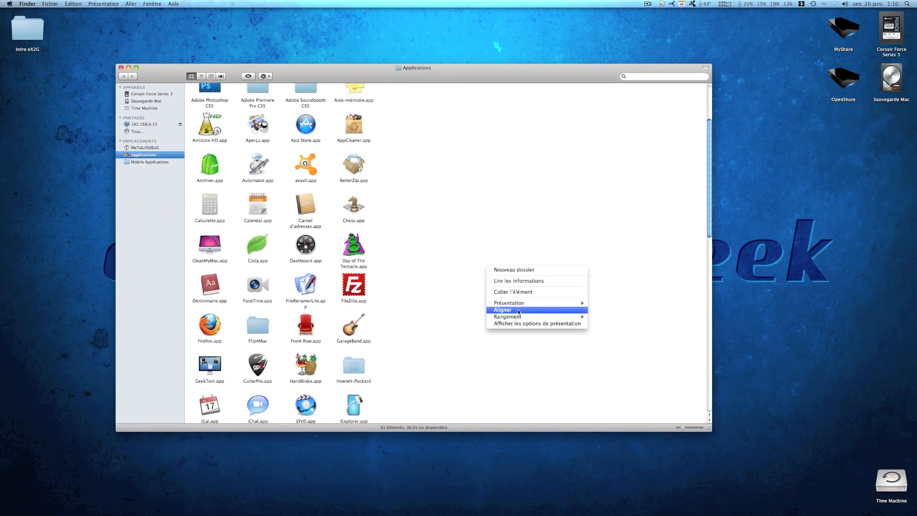
{"action": "mouse_move", "coordinate": [528, 316]}
{"action": "left_click", "coordinate": [598, 318]}
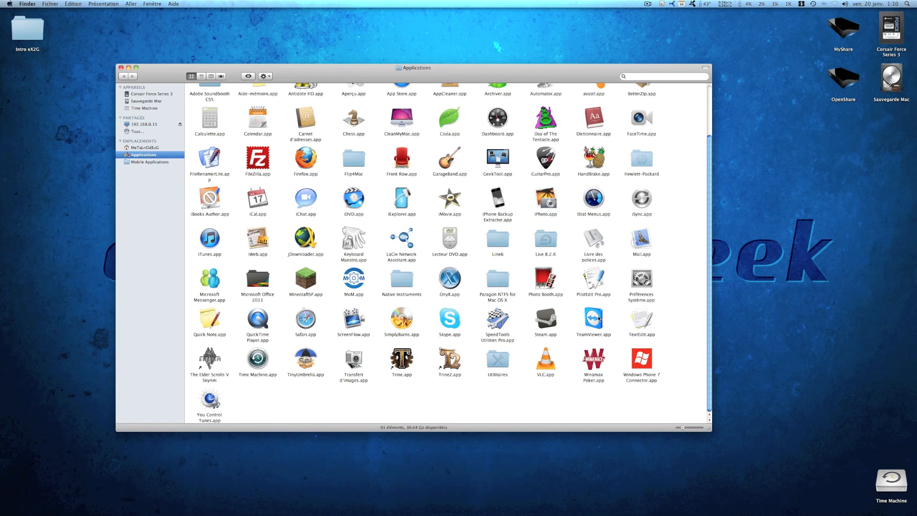
Show the package contents of iBooks Author.app and open its Contents folder
{"action": "left_click", "coordinate": [210, 200]}
{"action": "right_click", "coordinate": [211, 200]}
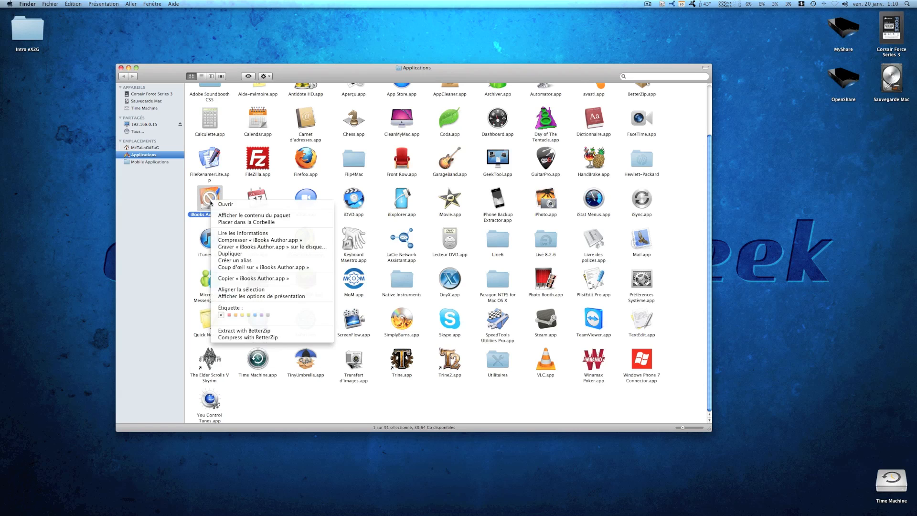
{"action": "left_click", "coordinate": [235, 216]}
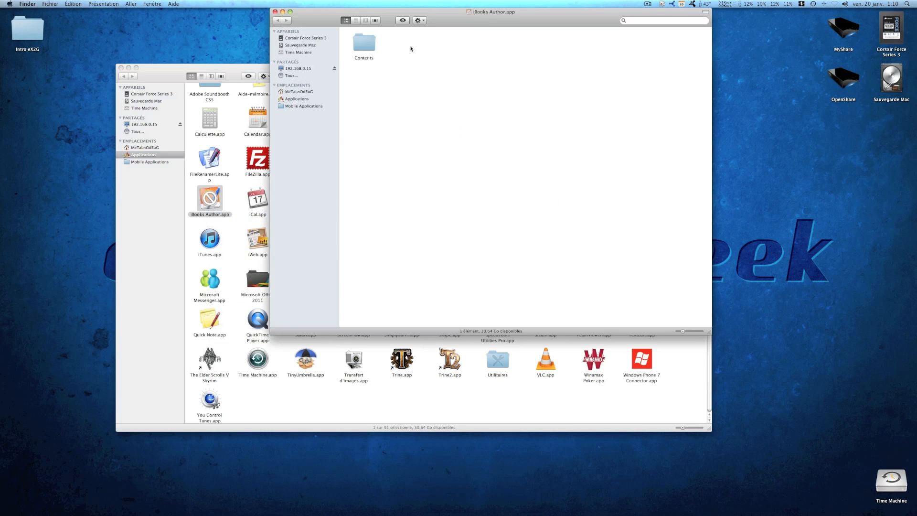
{"action": "double_click", "coordinate": [364, 42]}
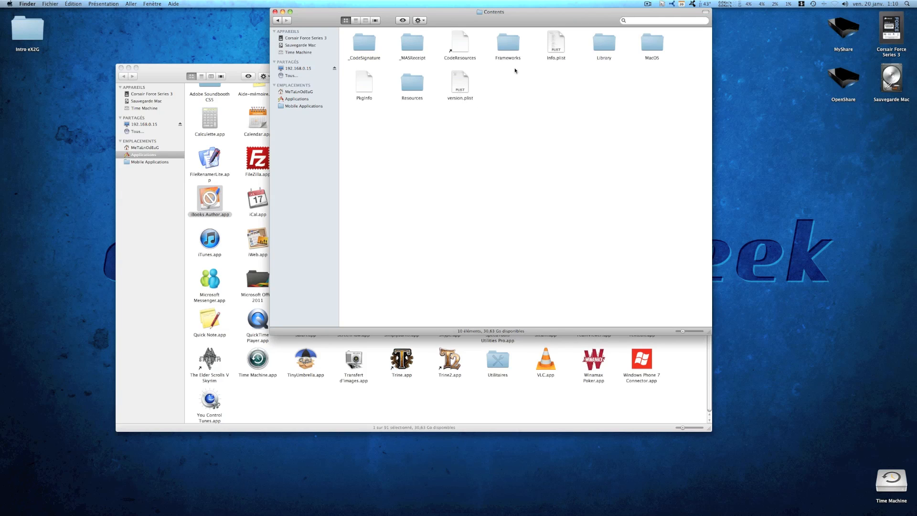
{"action": "double_click", "coordinate": [560, 47]}
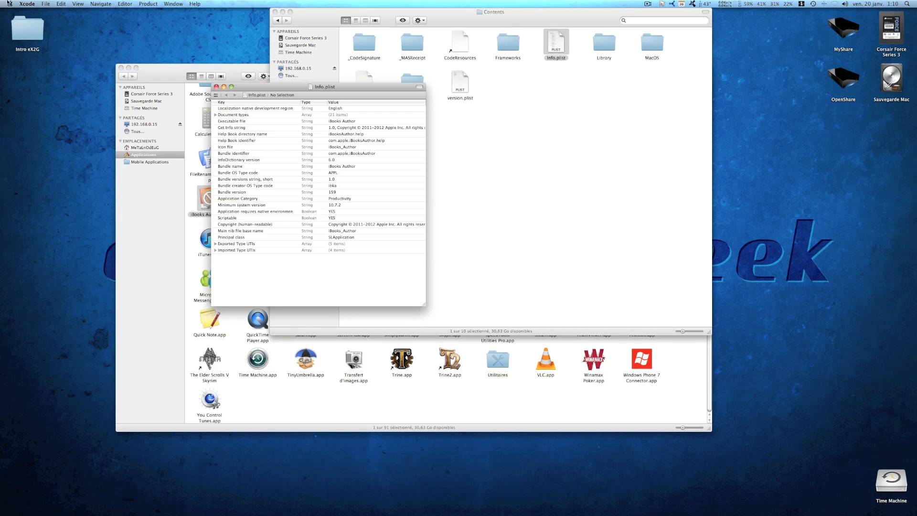
{"action": "left_click", "coordinate": [27, 4]}
{"action": "left_click", "coordinate": [34, 79]}
Open Info.plist from the iBooks Author package with TextEdit and enlarge the document window
{"action": "right_click", "coordinate": [555, 40]}
{"action": "mouse_move", "coordinate": [621, 49]}
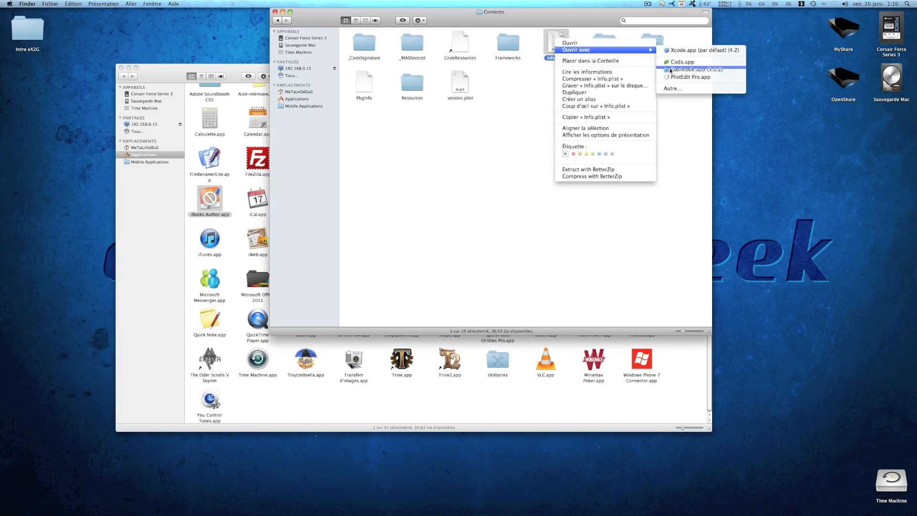
{"action": "left_click", "coordinate": [673, 89]}
{"action": "scroll", "coordinate": [500, 203], "scroll_direction": "down", "scroll_amount": 5}
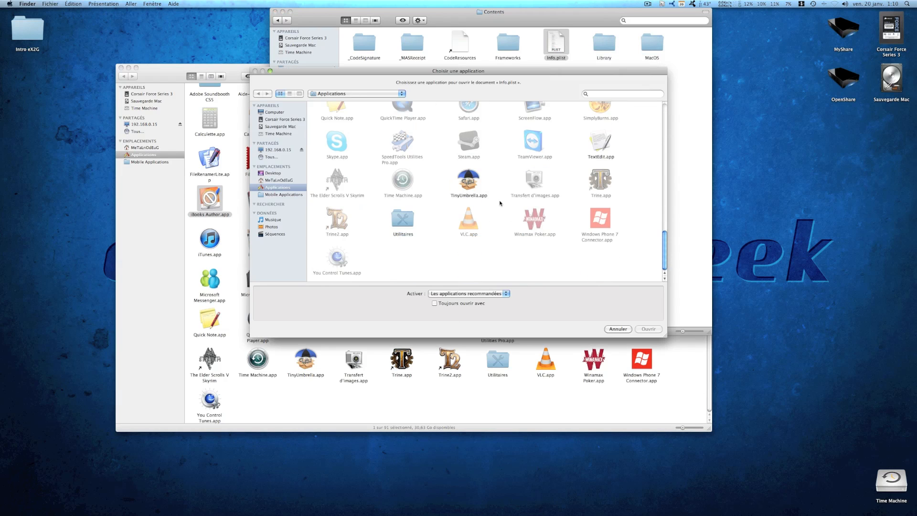
{"action": "double_click", "coordinate": [601, 144]}
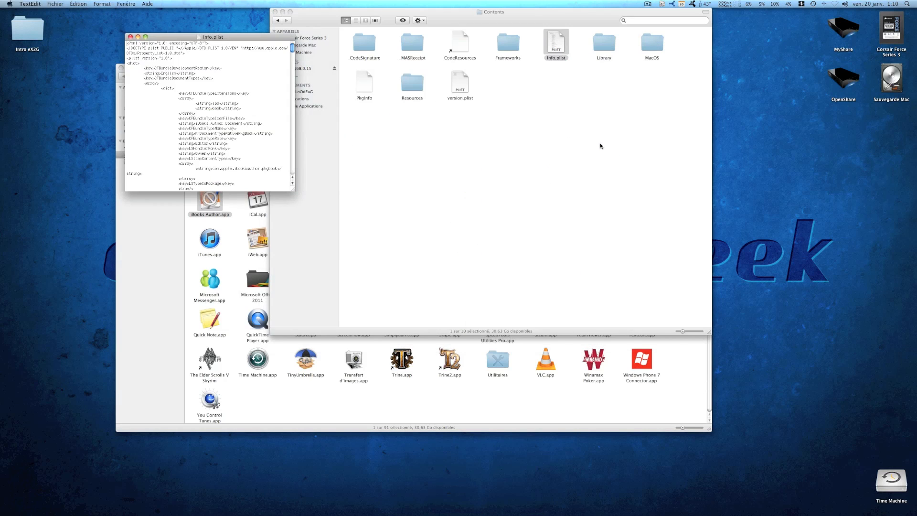
{"action": "left_click_drag", "start_coordinate": [296, 192], "coordinate": [617, 321]}
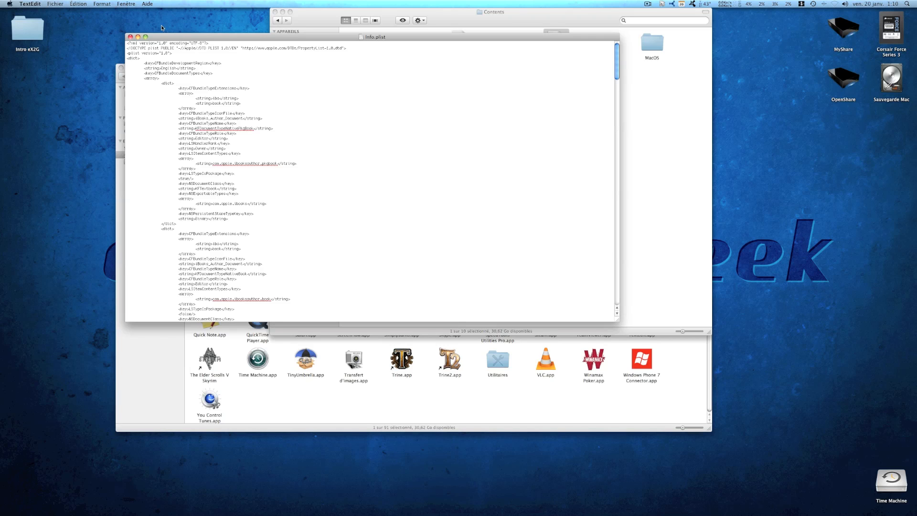
Search Info.plist for "LSMinimum" to locate the minimum system version key, and close the search dialog
{"action": "left_click", "coordinate": [75, 4]}
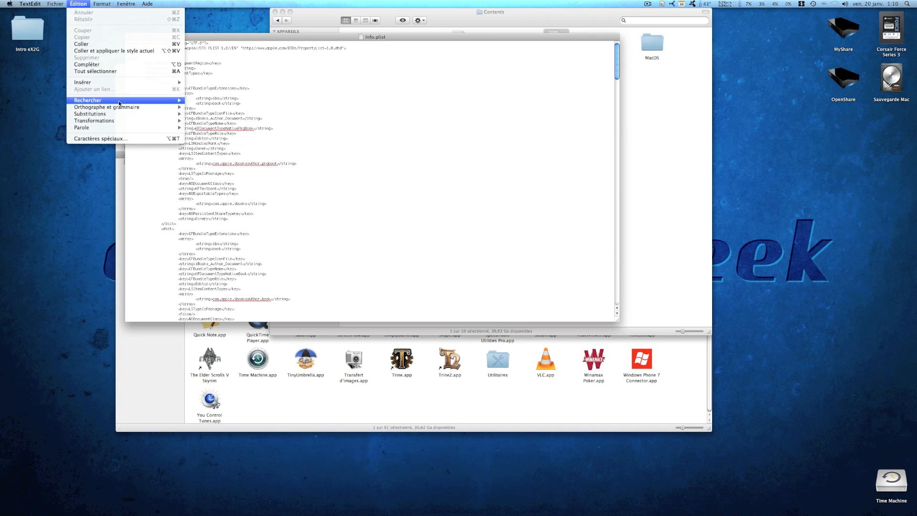
{"action": "mouse_move", "coordinate": [118, 100]}
{"action": "left_click", "coordinate": [224, 102]}
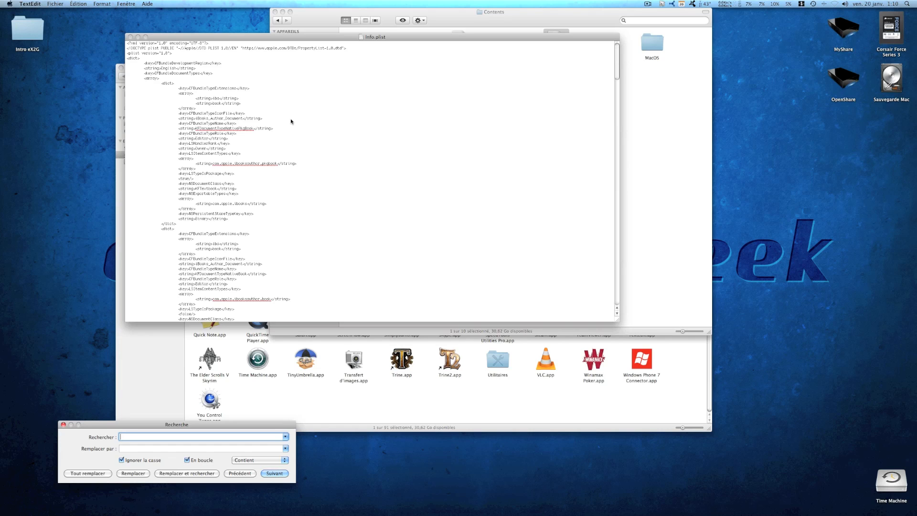
{"action": "type", "text": "LSMinimum"}
{"action": "left_click", "coordinate": [274, 474]}
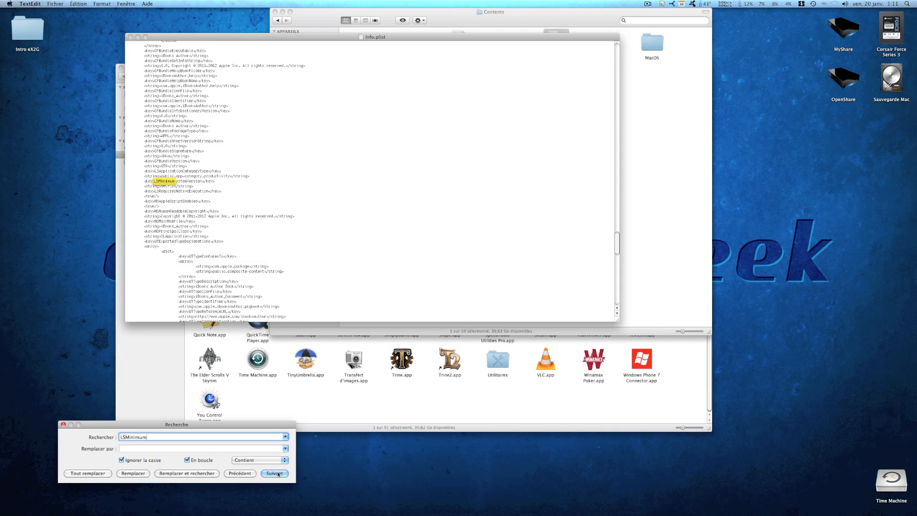
{"action": "left_click", "coordinate": [278, 474]}
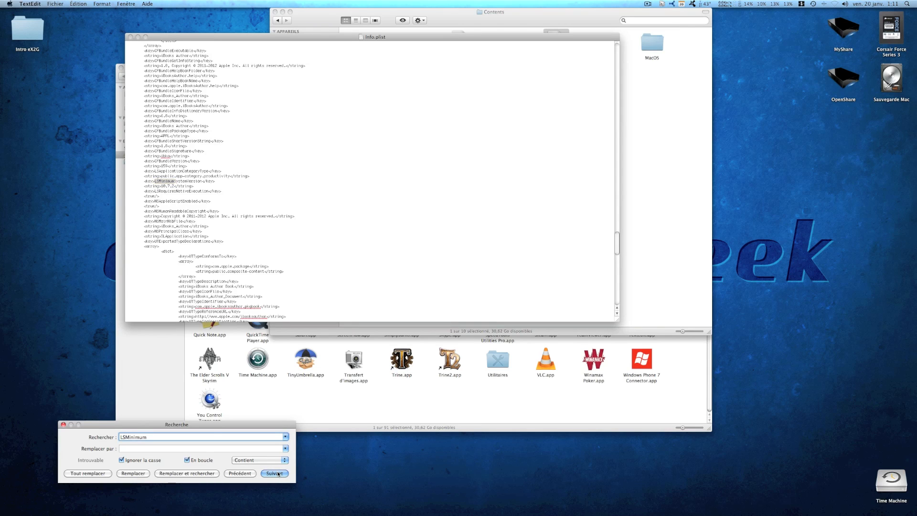
{"action": "left_click", "coordinate": [63, 425]}
{"action": "left_click", "coordinate": [188, 176]}
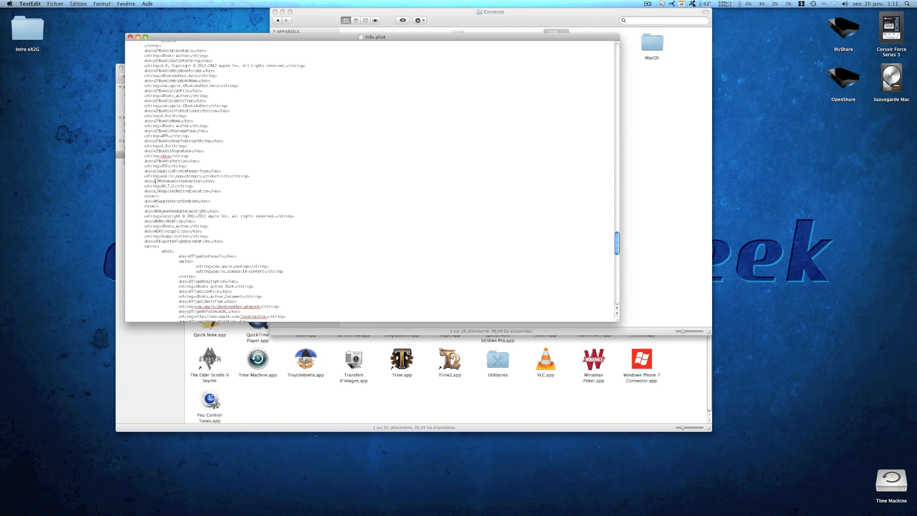
Set the LSMinimumSystemVersion string in Info.plist to 10.6.8
{"action": "left_click_drag", "start_coordinate": [154, 181], "coordinate": [202, 183]}
{"action": "left_click", "coordinate": [163, 186]}
{"action": "key", "text": "BackSpace"}
{"action": "type", "text": "6"}
{"action": "key", "text": "BackSpace"}
{"action": "type", "text": "8"}
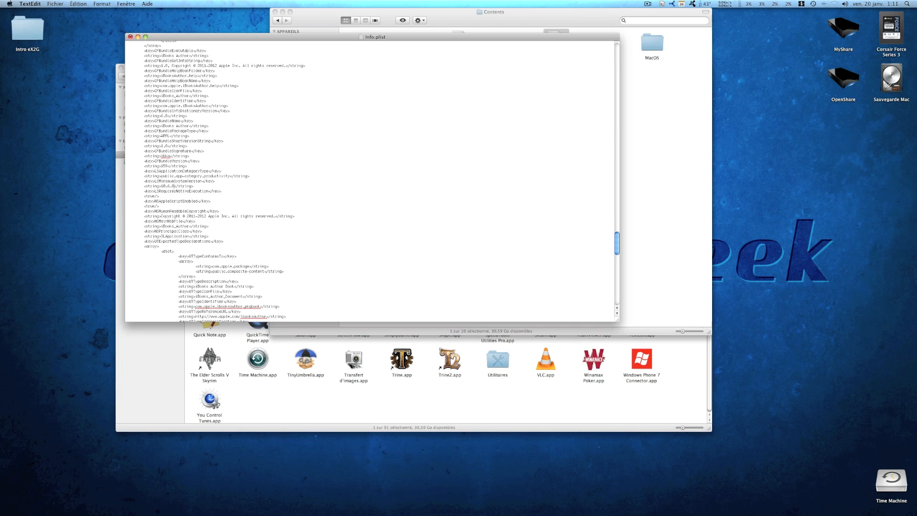
Save and close Info.plist, and close the Contents and Applications windows
{"action": "left_click", "coordinate": [30, 3]}
{"action": "mouse_move", "coordinate": [53, 4]}
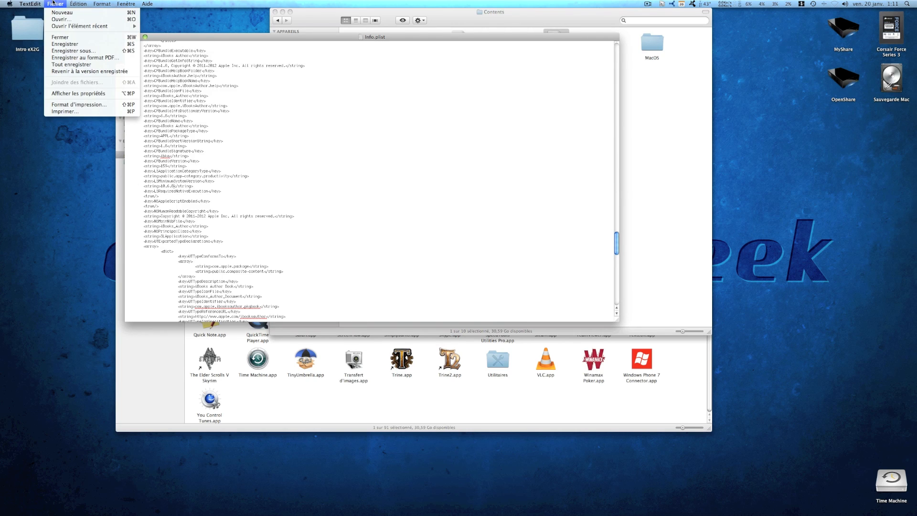
{"action": "left_click", "coordinate": [66, 44]}
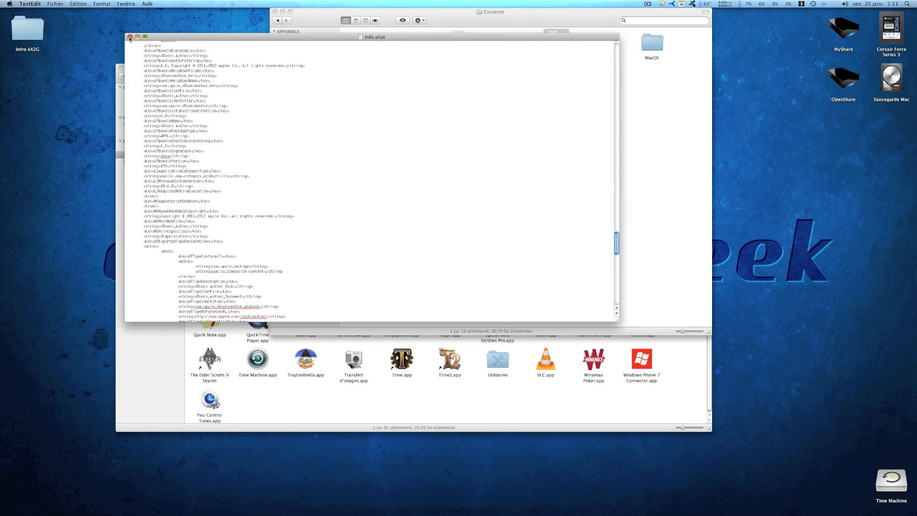
{"action": "left_click", "coordinate": [129, 37]}
{"action": "left_click", "coordinate": [325, 23]}
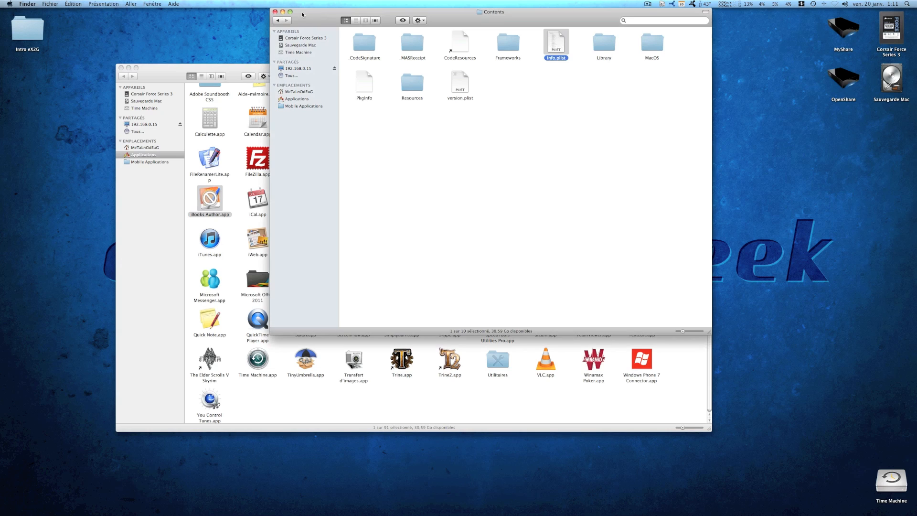
{"action": "left_click", "coordinate": [276, 12]}
{"action": "left_click", "coordinate": [121, 68]}
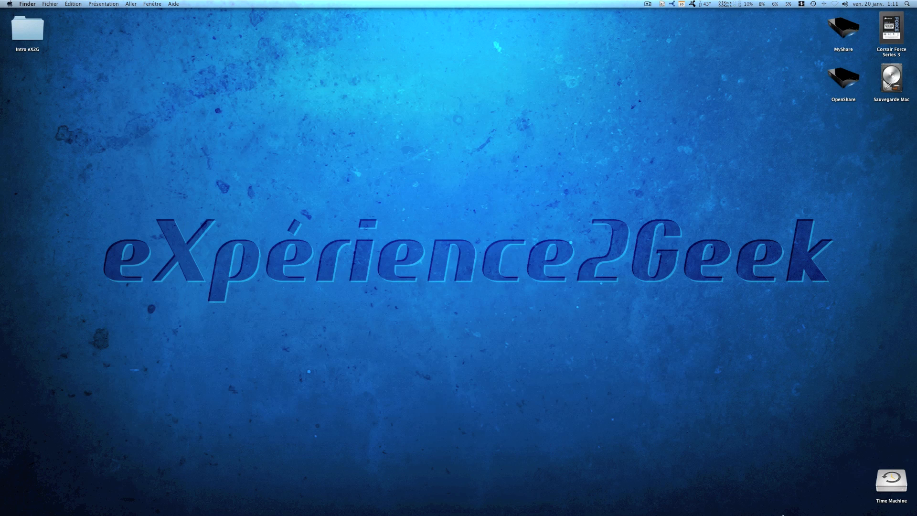
Launch iBooks Author and open its template list for creating a new book
{"action": "mouse_move", "coordinate": [570, 500]}
{"action": "left_click", "coordinate": [577, 497]}
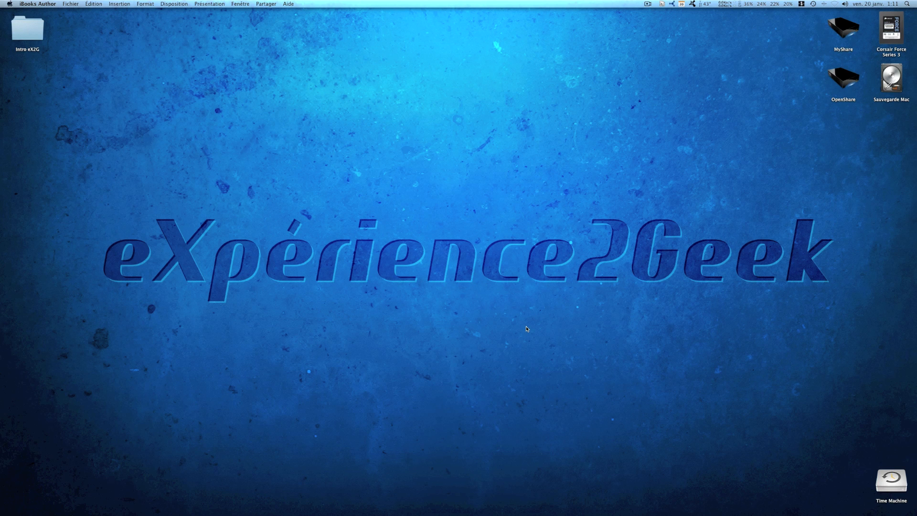
{"action": "mouse_move", "coordinate": [574, 506]}
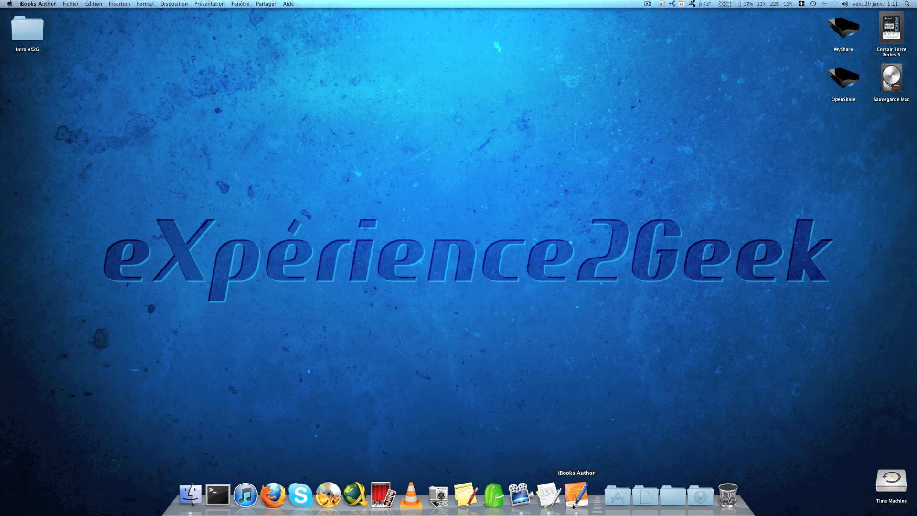
{"action": "left_click", "coordinate": [37, 3]}
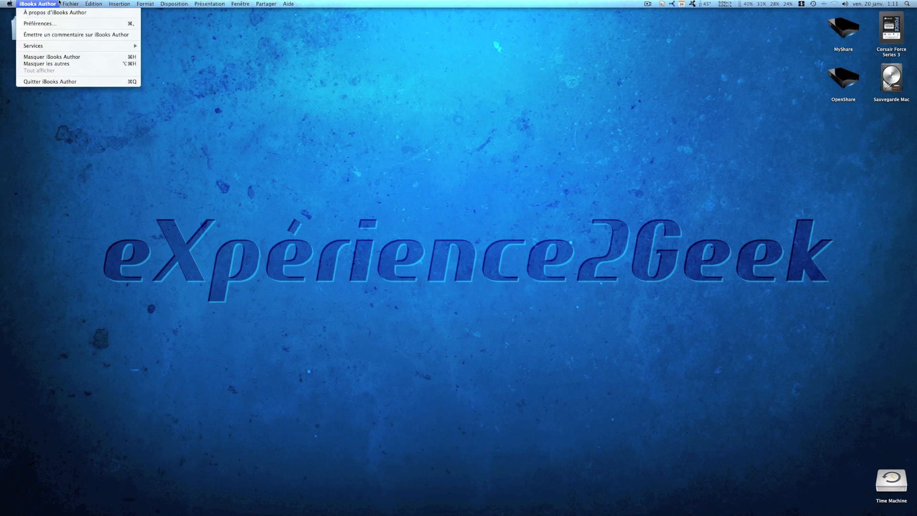
{"action": "mouse_move", "coordinate": [68, 4]}
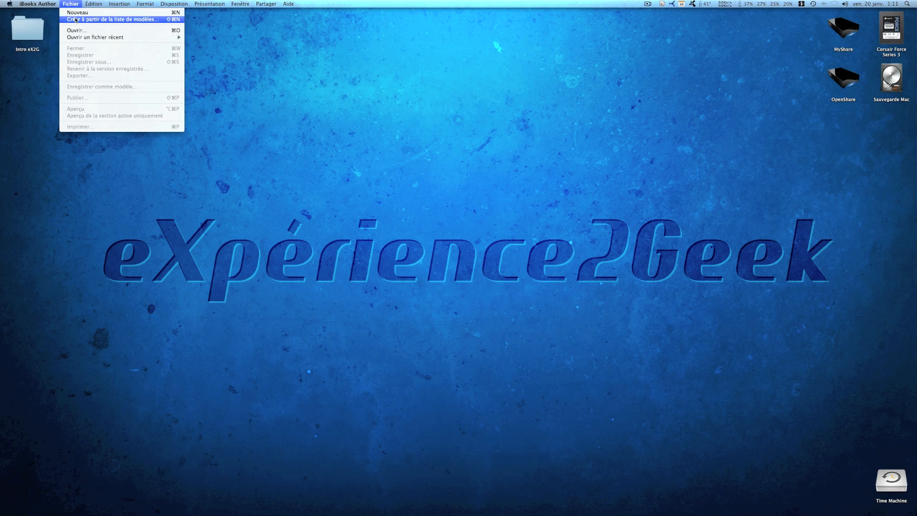
{"action": "left_click", "coordinate": [76, 19]}
Create a new book from the Contemporain template with the Astronomie cover
{"action": "left_click", "coordinate": [436, 133]}
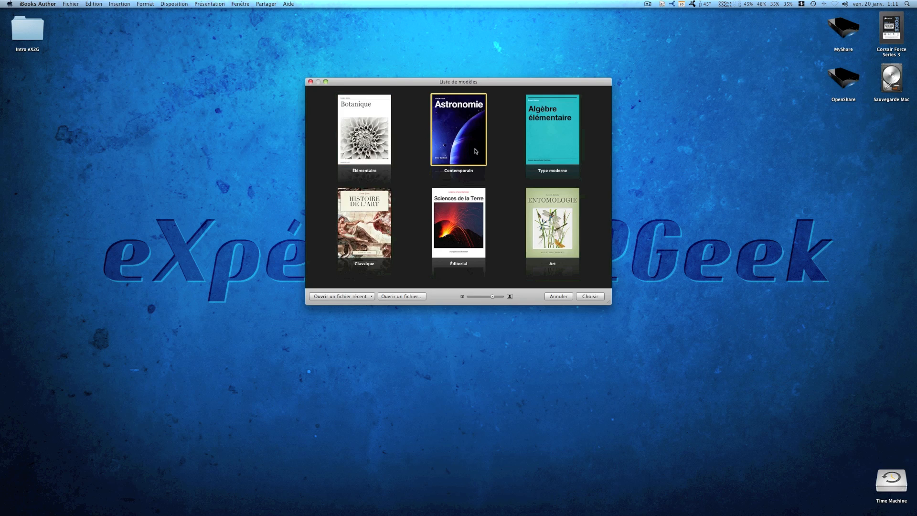
{"action": "left_click", "coordinate": [557, 237]}
{"action": "left_click", "coordinate": [363, 236]}
{"action": "left_click", "coordinate": [448, 150]}
{"action": "left_click", "coordinate": [590, 297]}
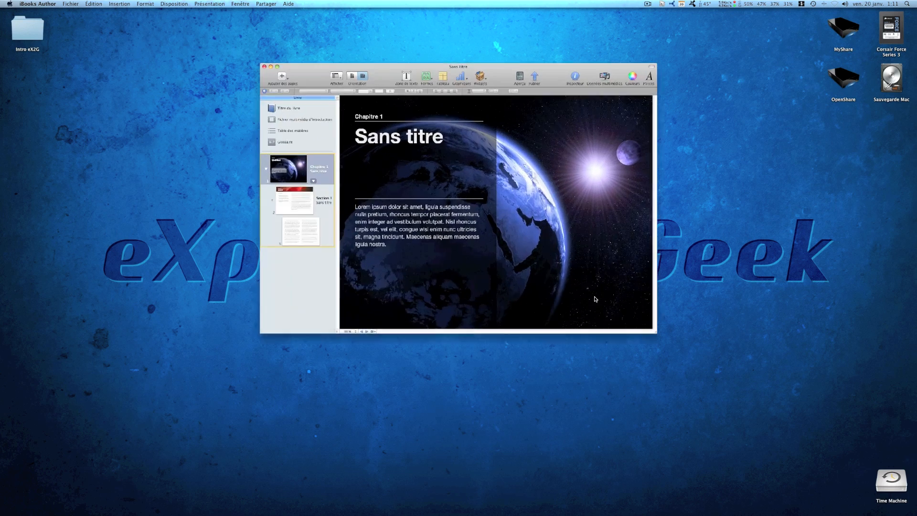
Examine the new book's chapter and section pages, glossary, table of contents, book title and introductory media page
{"action": "left_click", "coordinate": [272, 220]}
{"action": "left_click", "coordinate": [275, 243]}
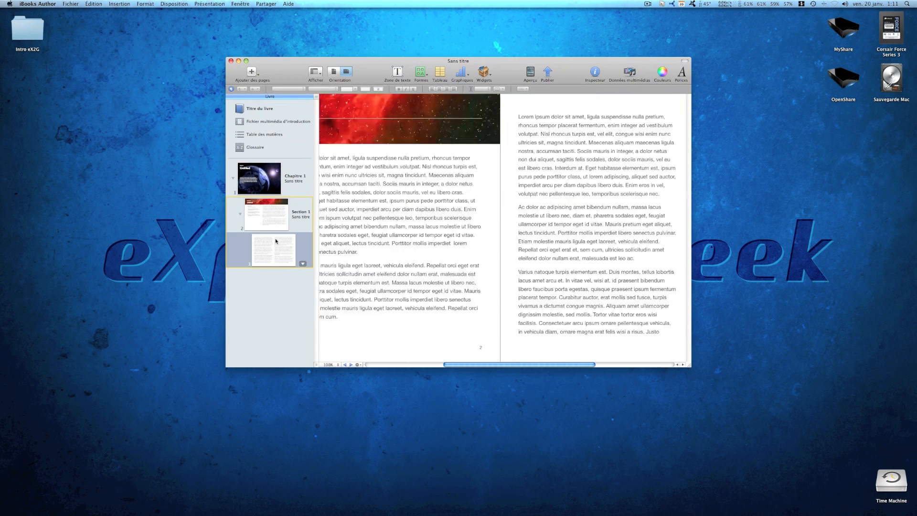
{"action": "left_click", "coordinate": [269, 203]}
{"action": "left_click", "coordinate": [267, 183]}
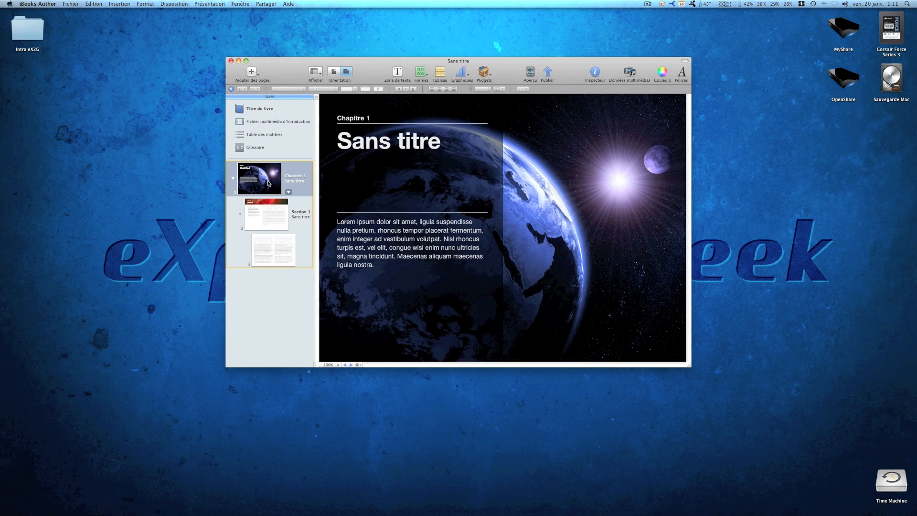
{"action": "left_click", "coordinate": [269, 149]}
{"action": "left_click", "coordinate": [274, 134]}
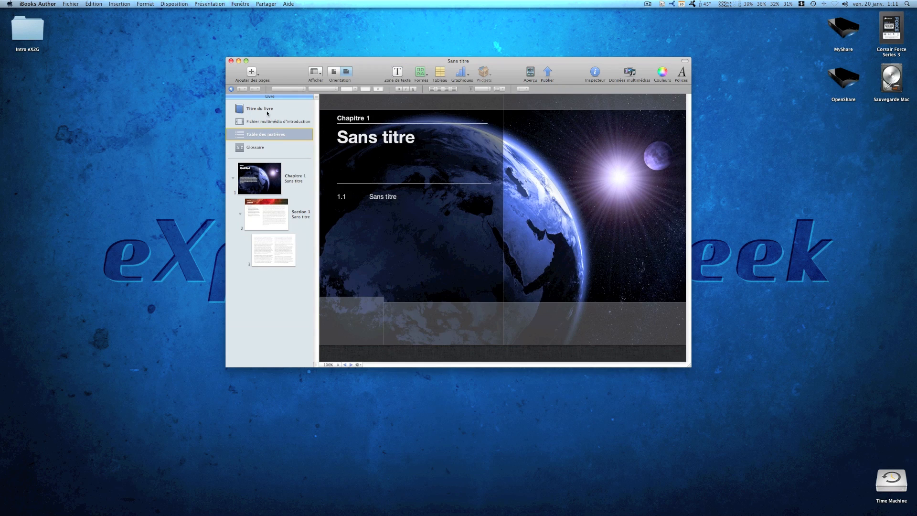
{"action": "left_click", "coordinate": [267, 110]}
{"action": "left_click", "coordinate": [280, 122]}
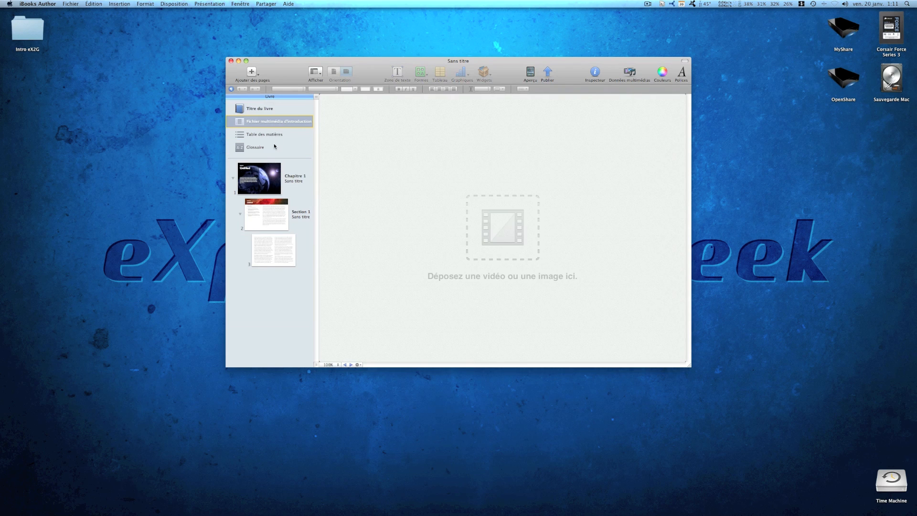